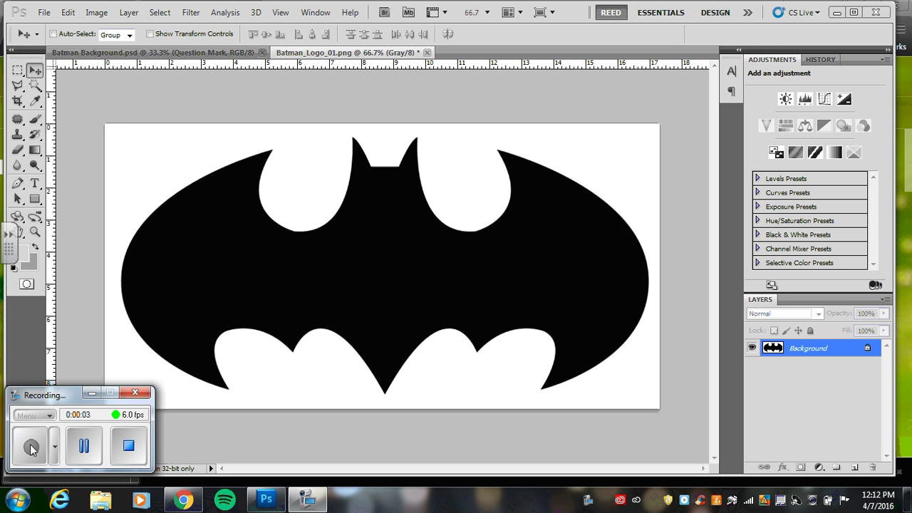
# - Switch between Batman Background.psd and Batman_Logo_01.png, ending on the bat logo document
pyautogui.click(149, 54)
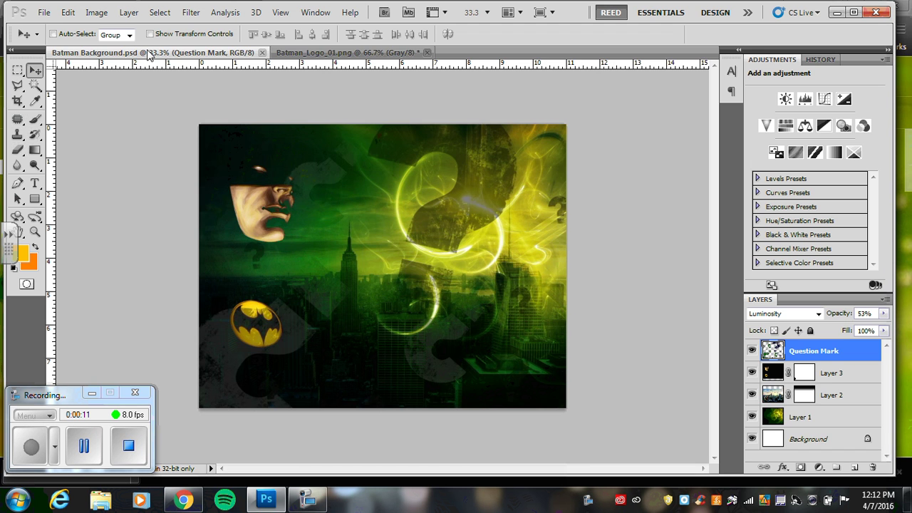
pyautogui.click(312, 54)
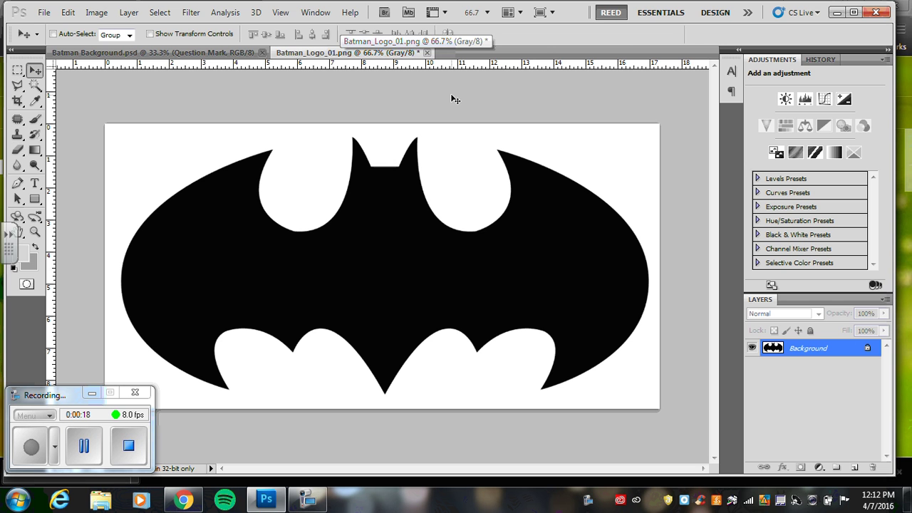
pyautogui.click(85, 449)
pyautogui.click(32, 446)
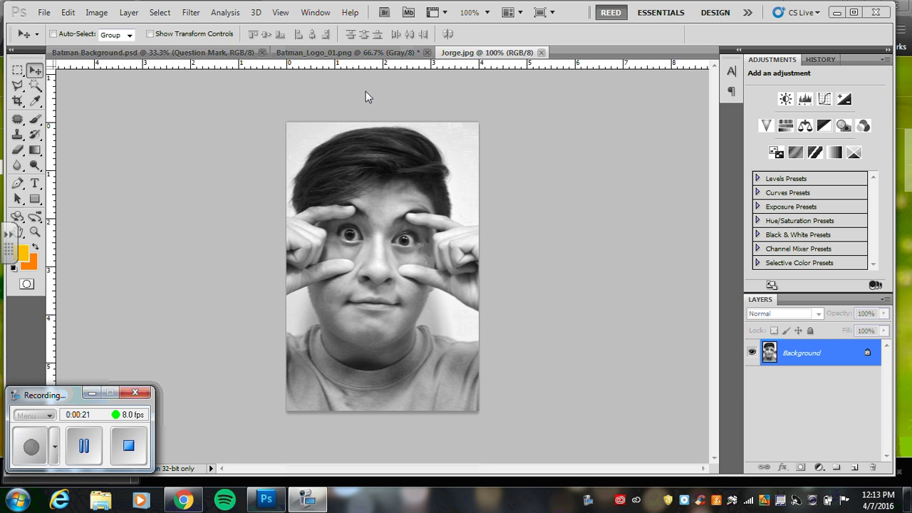
pyautogui.click(354, 56)
pyautogui.click(207, 53)
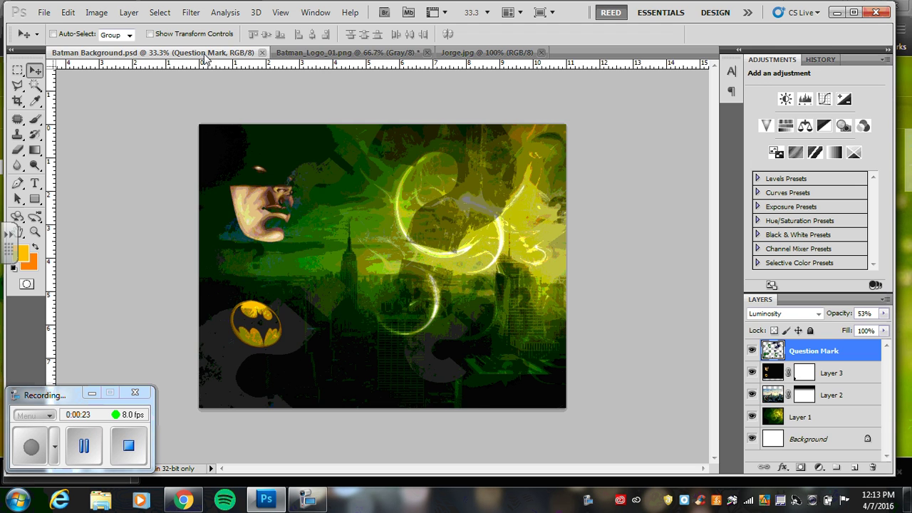
pyautogui.click(305, 54)
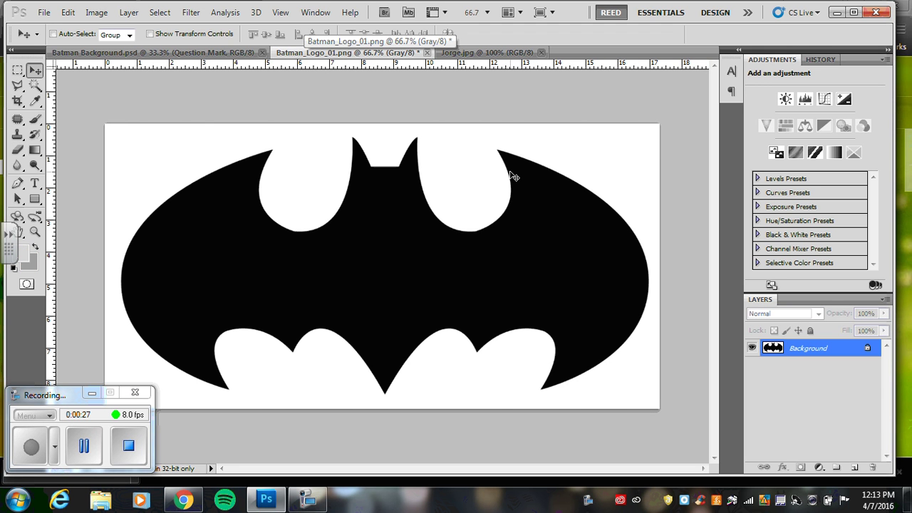
# - Paste the bat logo into Batman Background.psd and delete its white backdrop with the Magic Wand
pyautogui.hotkey('ctrl', 'a')
pyautogui.click(171, 54)
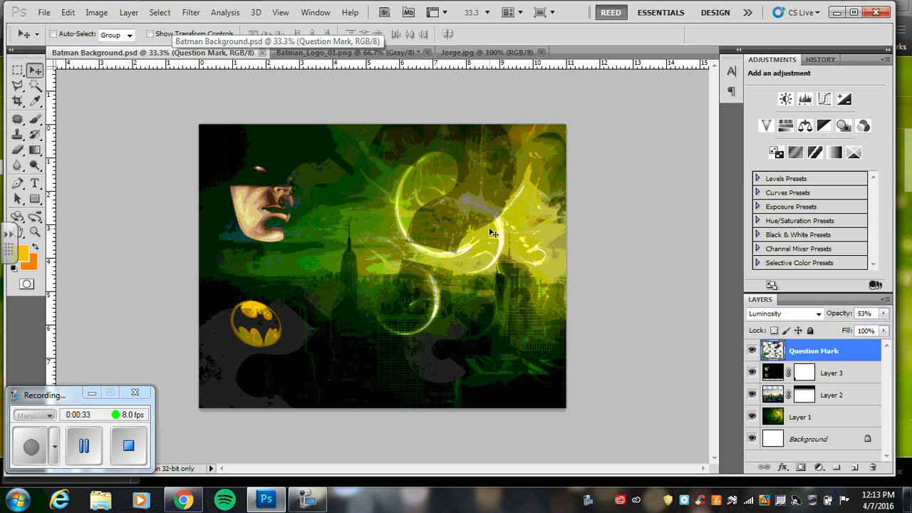
pyautogui.hotkey('ctrl', 'v')
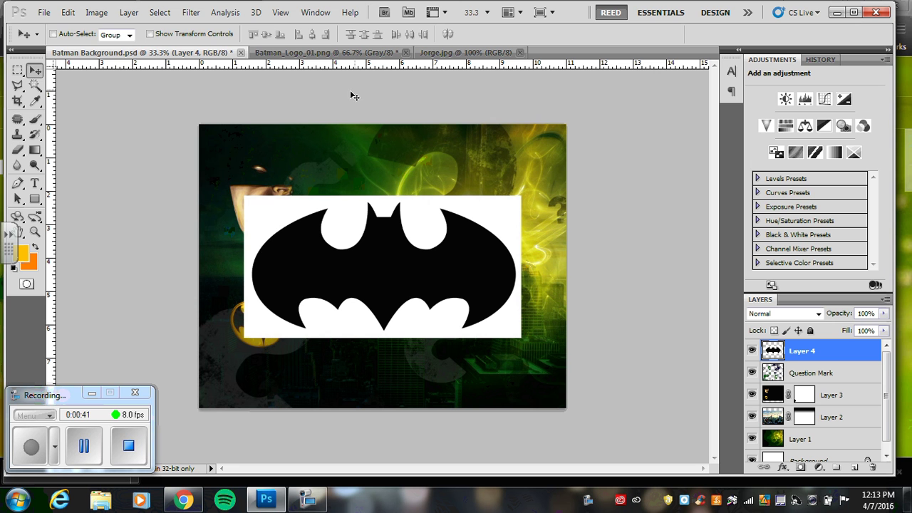
pyautogui.click(33, 85)
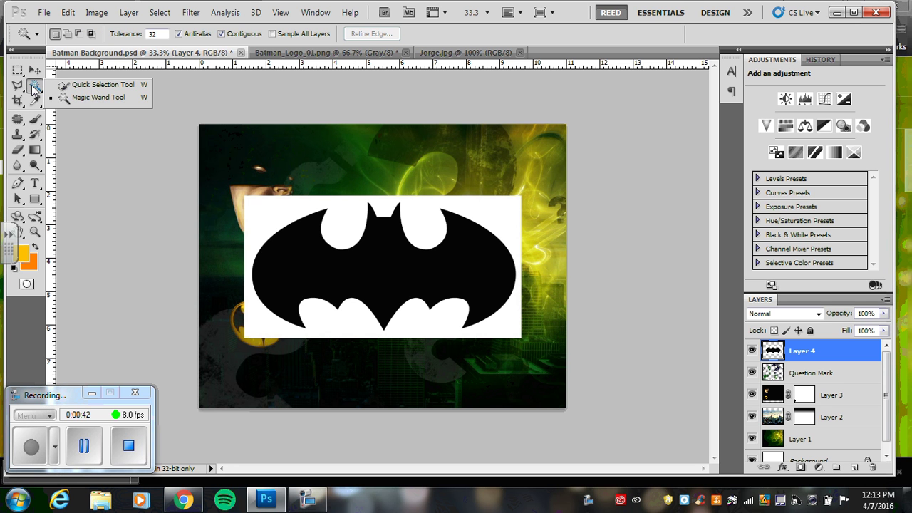
pyautogui.click(101, 98)
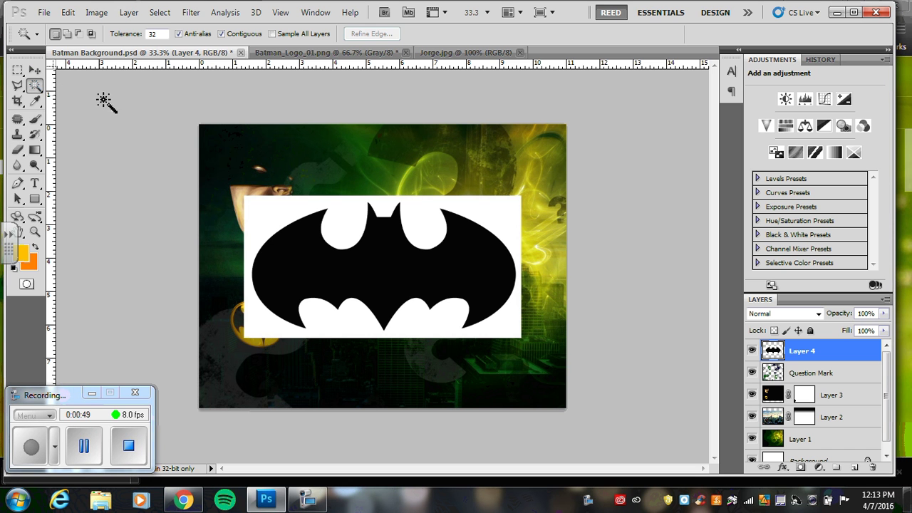
pyautogui.click(268, 223)
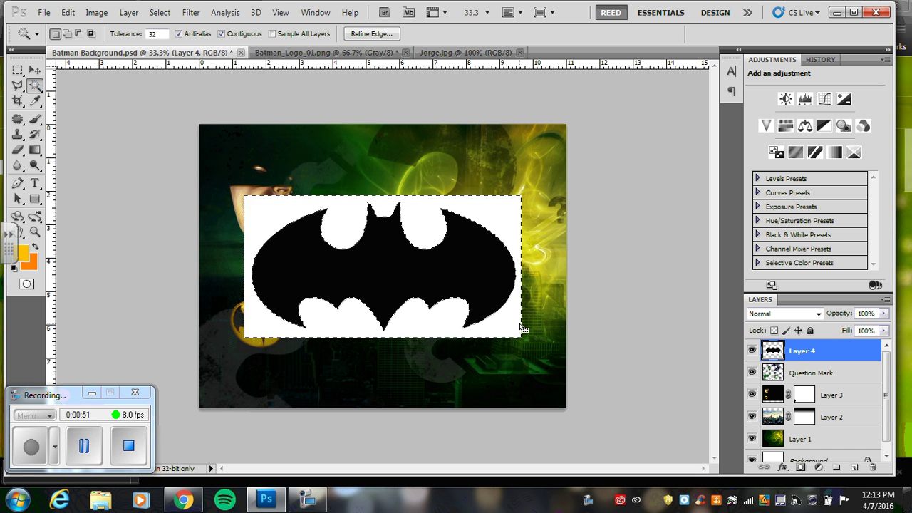
pyautogui.press('Delete')
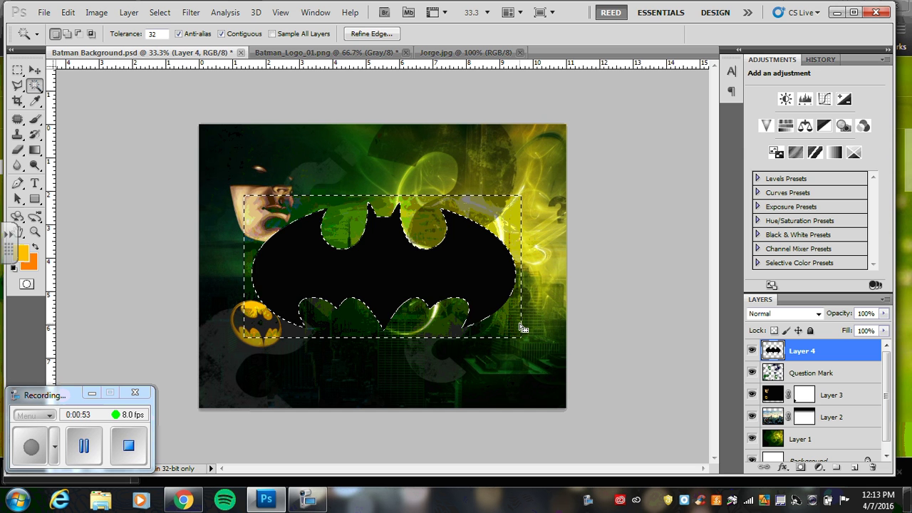
pyautogui.hotkey('ctrl', 'd')
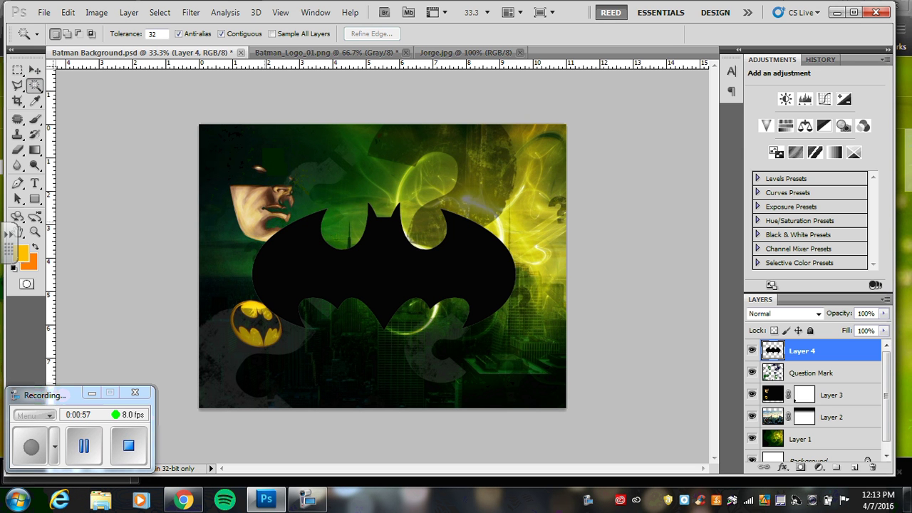
# - Scale the bat logo to about 73% and place it in the upper right
pyautogui.click(35, 70)
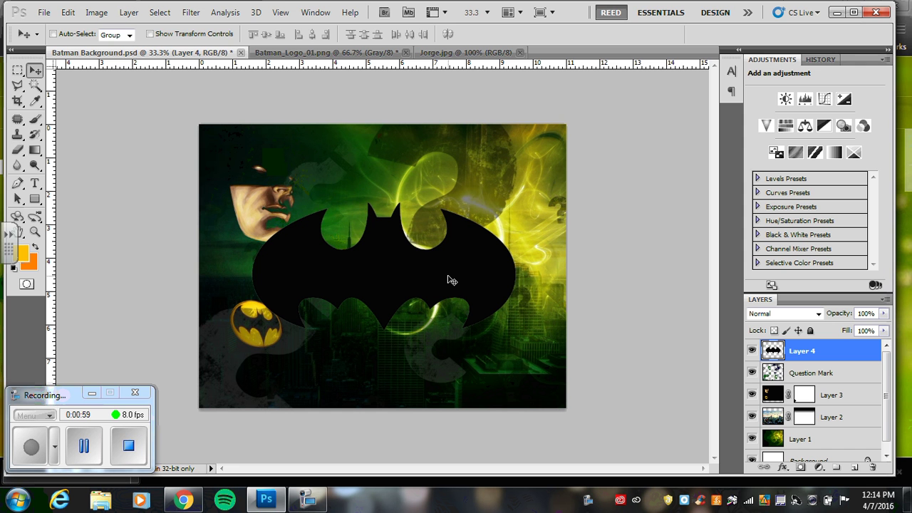
pyautogui.hotkey('ctrl', 't')
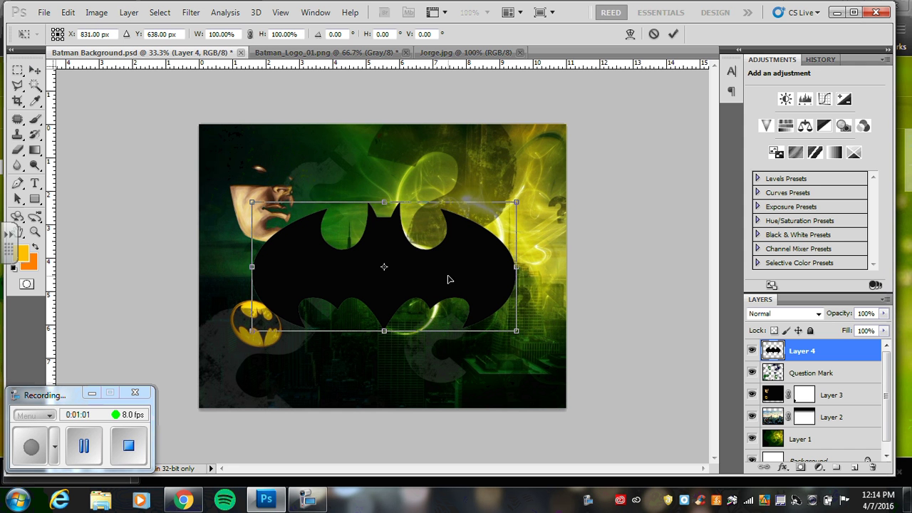
pyautogui.moveTo(516, 330); pyautogui.dragTo(444, 295)
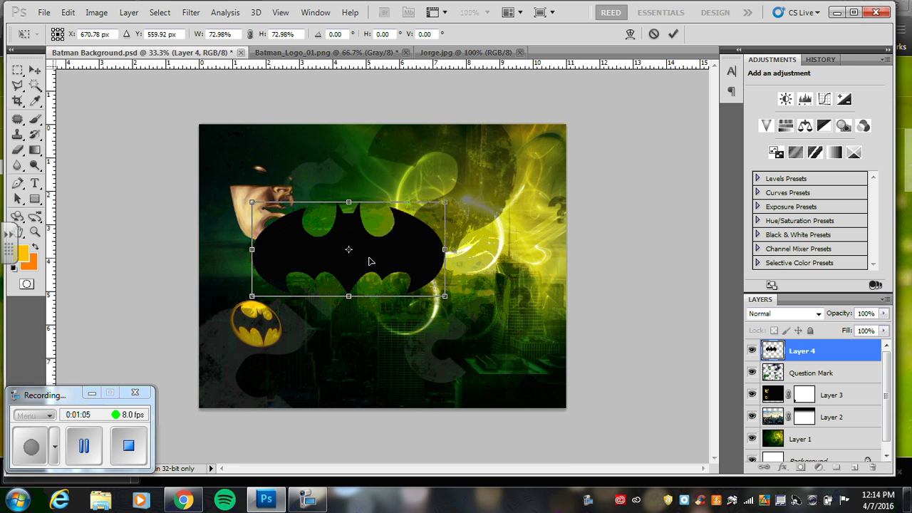
pyautogui.moveTo(369, 262); pyautogui.dragTo(469, 213)
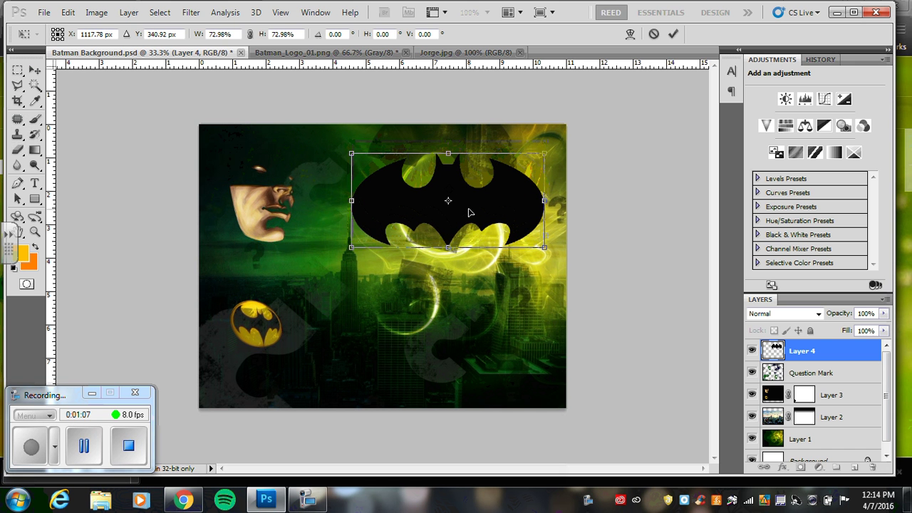
pyautogui.press('Return')
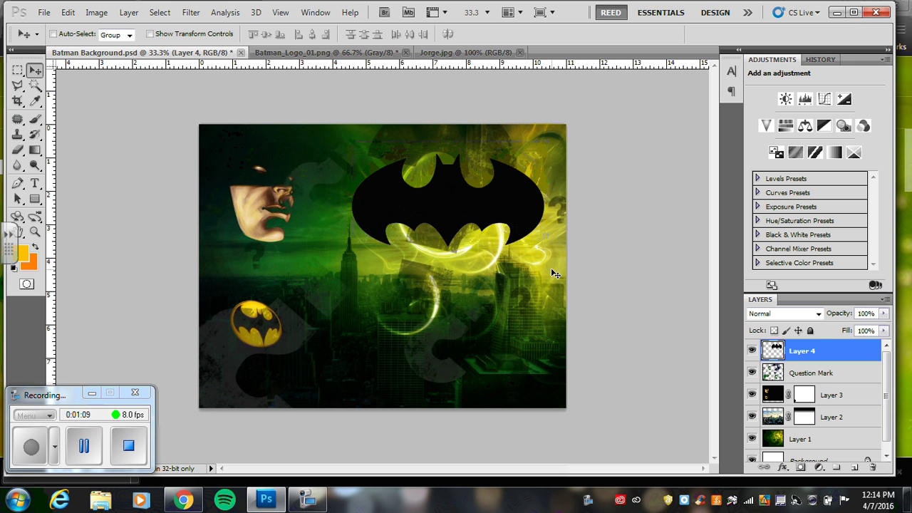
# - Paste a second bat logo as Layer 5 and delete its white backdrop
pyautogui.hotkey('ctrl', 'v')
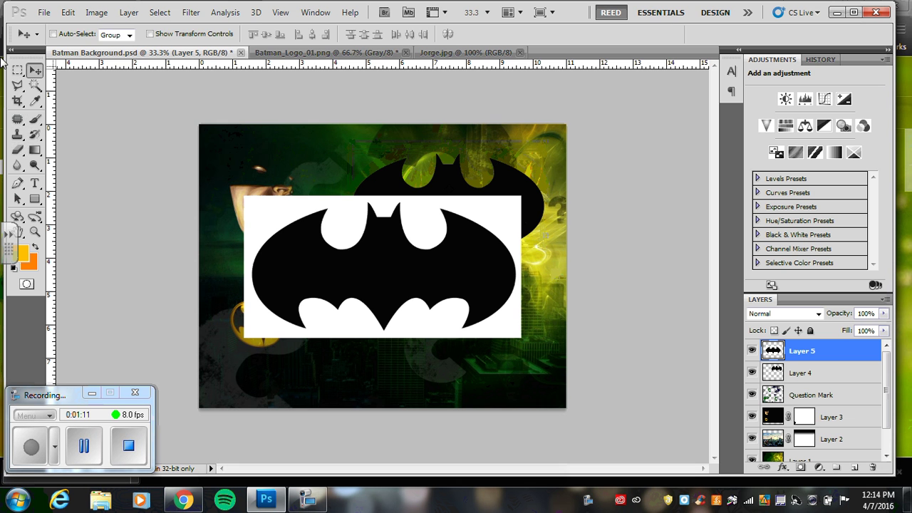
pyautogui.click(34, 85)
pyautogui.click(272, 215)
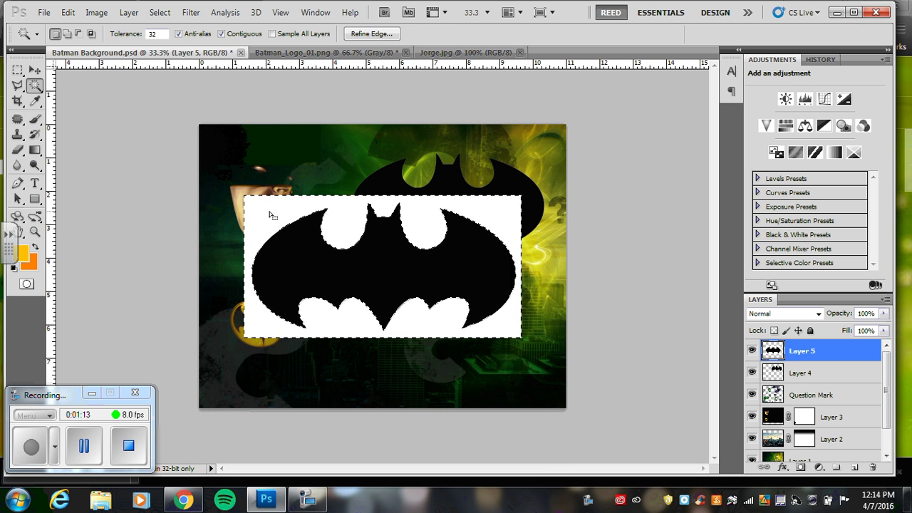
pyautogui.press('Delete')
pyautogui.hotkey('ctrl', 'd')
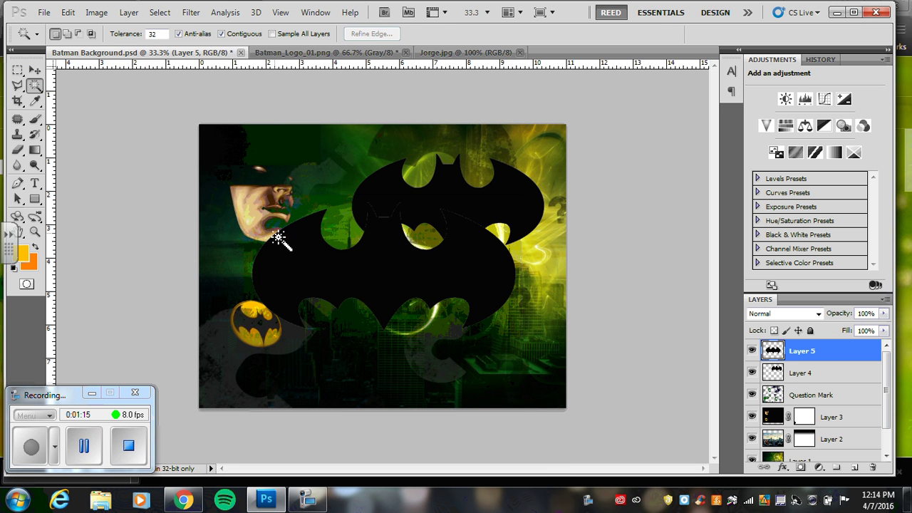
# - Scale the second bat to 54.04%, rotate it -28.61°, and place it below the first
pyautogui.hotkey('ctrl', 't')
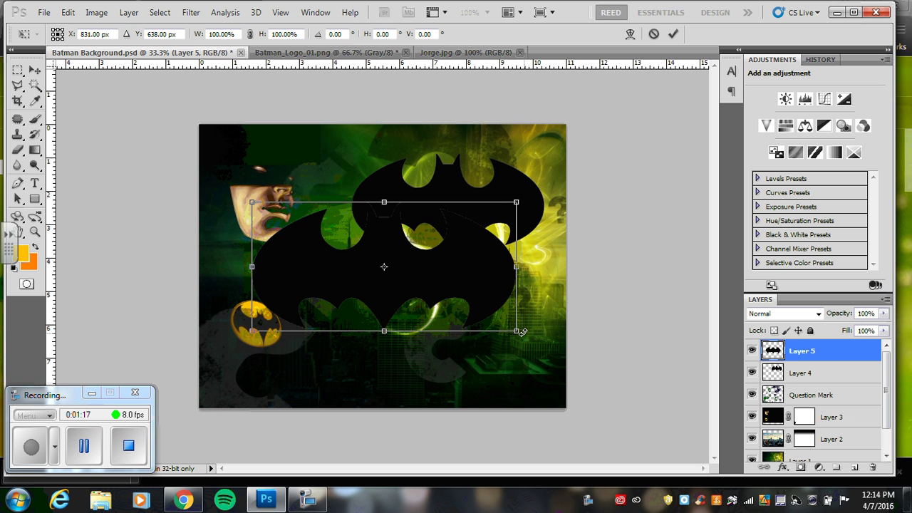
pyautogui.moveTo(515, 331); pyautogui.dragTo(495, 241)
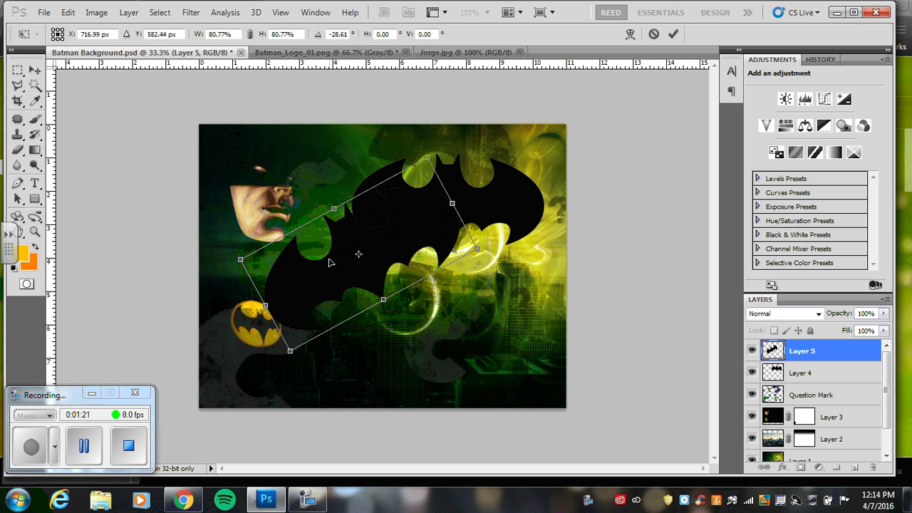
pyautogui.moveTo(342, 271); pyautogui.dragTo(434, 340)
pyautogui.moveTo(521, 227); pyautogui.dragTo(485, 294)
pyautogui.moveTo(459, 331); pyautogui.dragTo(515, 275)
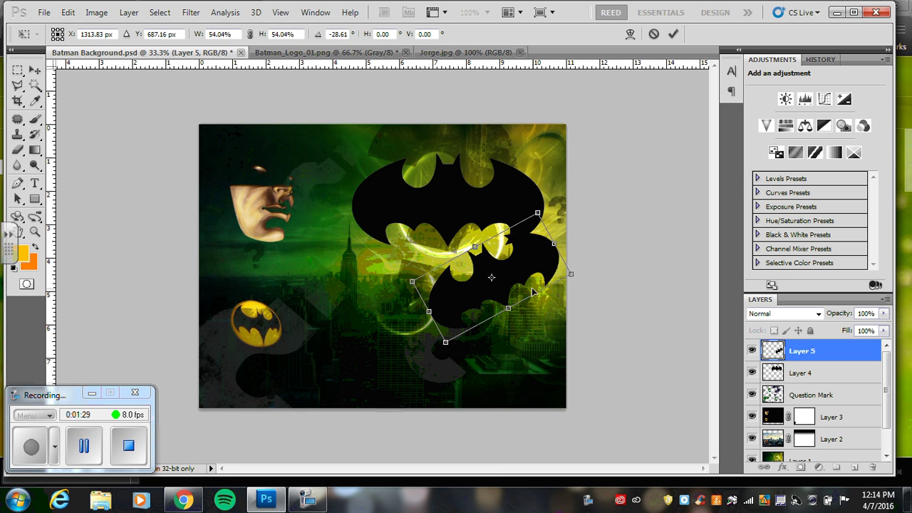
pyautogui.press('Return')
# - Paste a third bat logo as Layer 6 and delete its white backdrop
pyautogui.hotkey('ctrl', 'v')
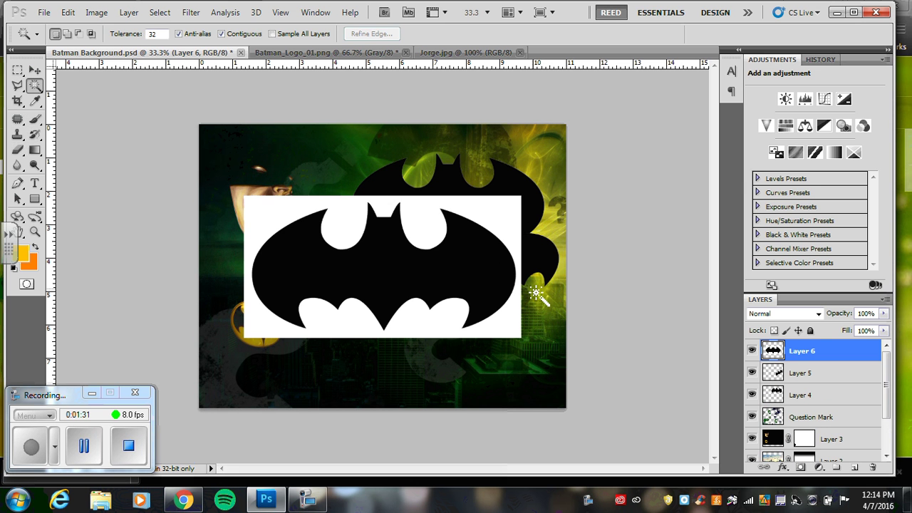
pyautogui.click(266, 220)
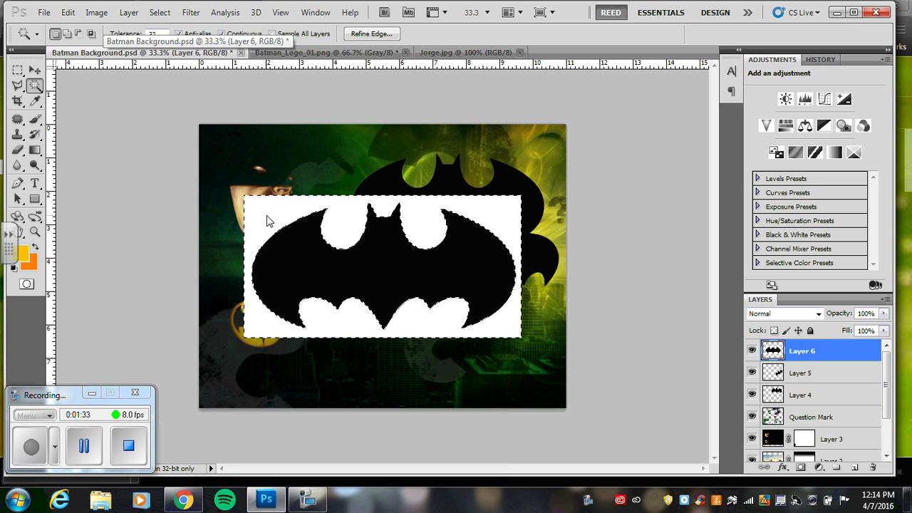
pyautogui.press('Delete')
pyautogui.hotkey('ctrl', 'd')
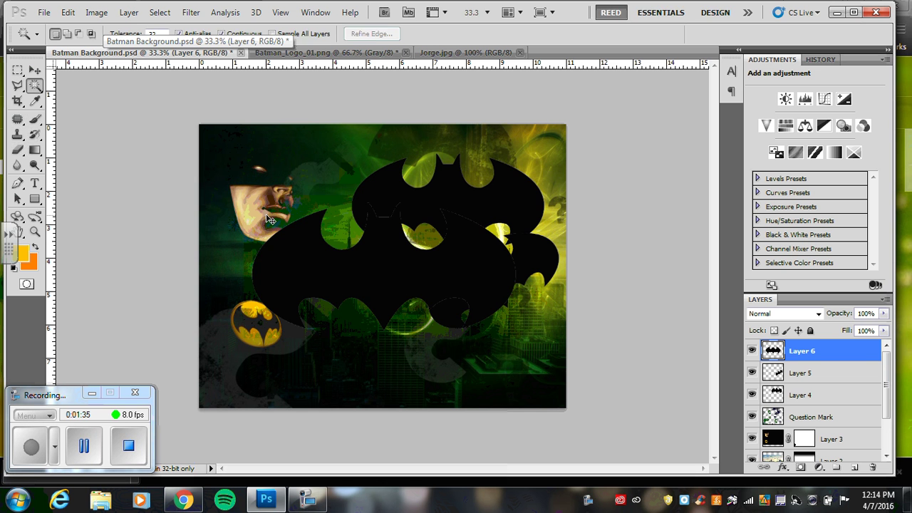
# - Rotate the third bat about 25° and shrink it to about 60%
pyautogui.hotkey('ctrl', 't')
pyautogui.moveTo(541, 194); pyautogui.dragTo(557, 267)
pyautogui.moveTo(289, 146); pyautogui.dragTo(384, 342)
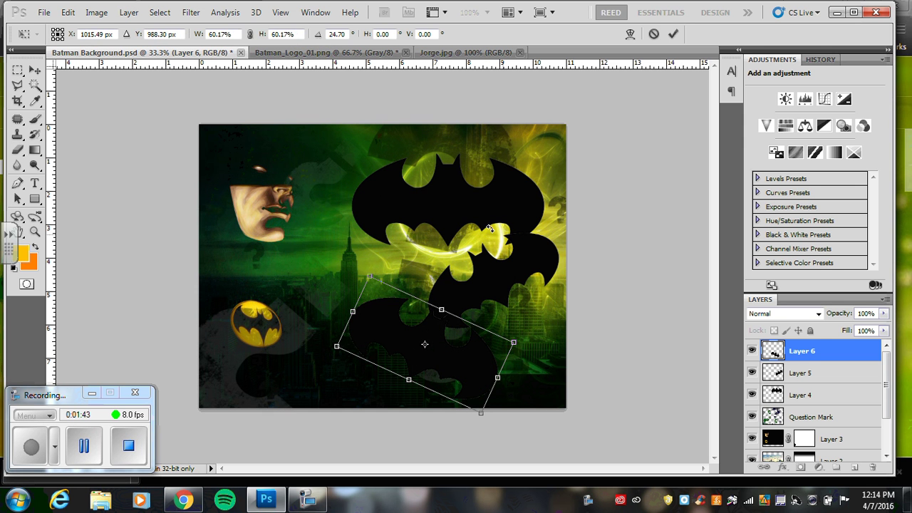
pyautogui.press('Return')
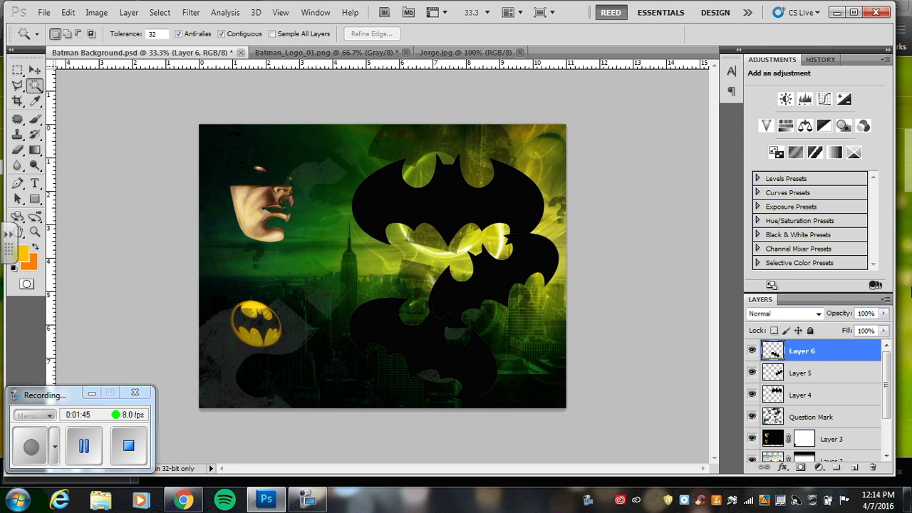
# - Nudge the Layer 4 bat up-right and the Layer 5 bat up-left into a cascade
pyautogui.click(816, 397)
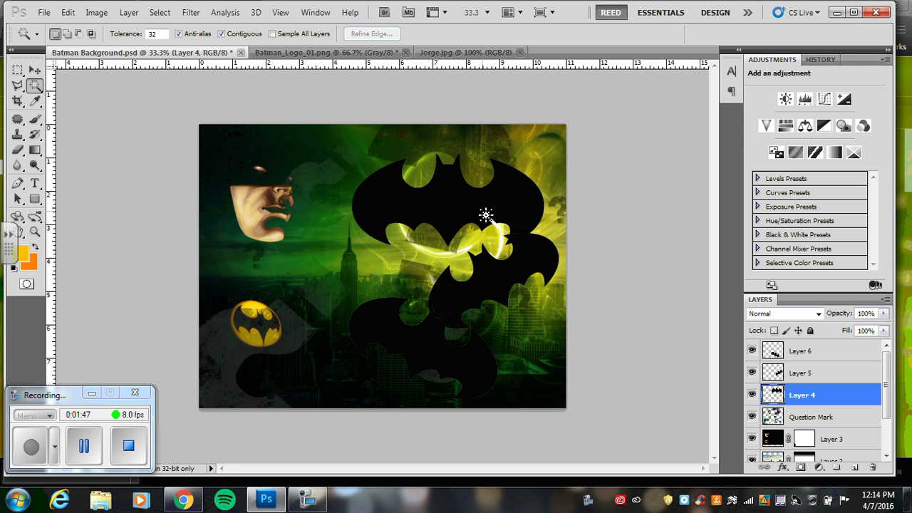
pyautogui.click(36, 71)
pyautogui.moveTo(425, 210); pyautogui.dragTo(431, 203)
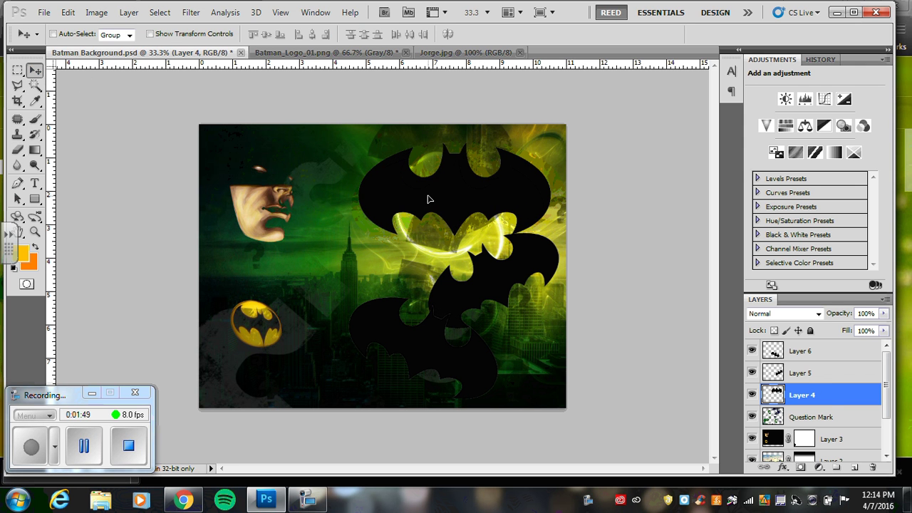
pyautogui.click(789, 373)
pyautogui.moveTo(506, 292); pyautogui.dragTo(481, 279)
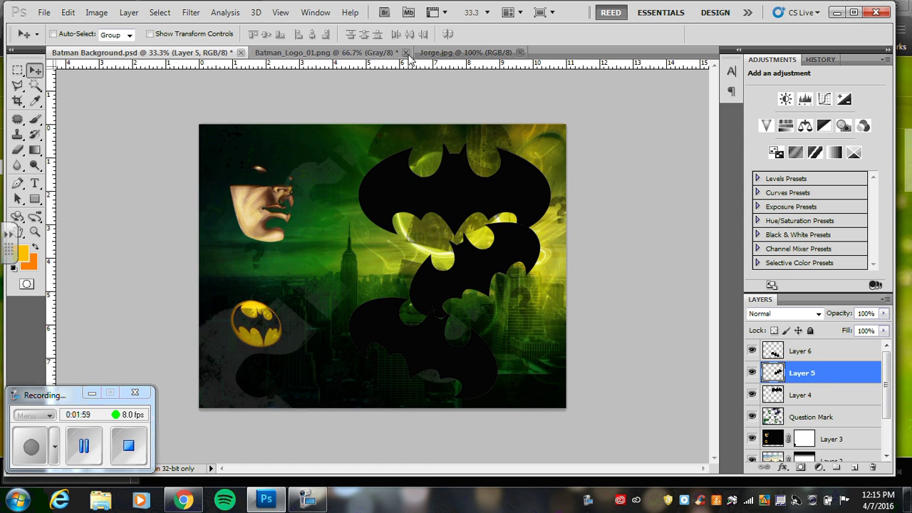
# - Paste the portrait into Batman Background.psd as Layer 7, enlarged to 311.70% over the right half
pyautogui.click(460, 54)
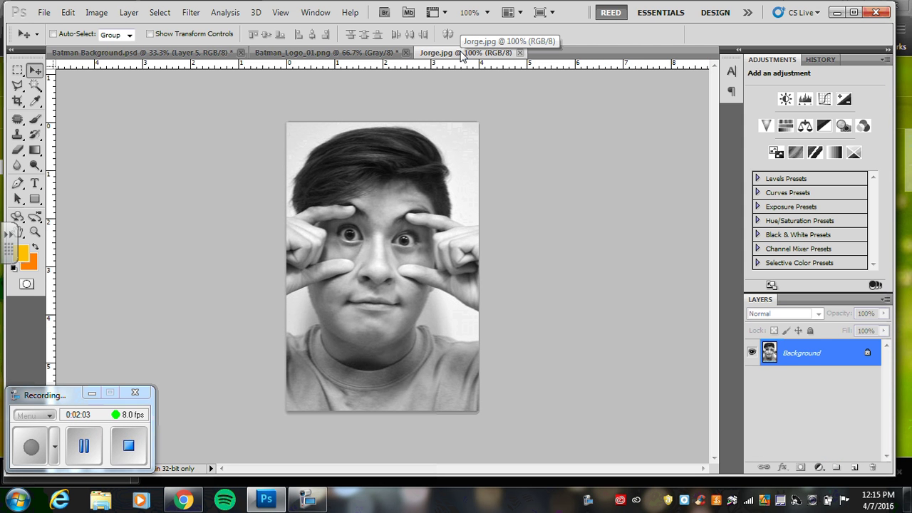
pyautogui.hotkey('ctrl', 'a')
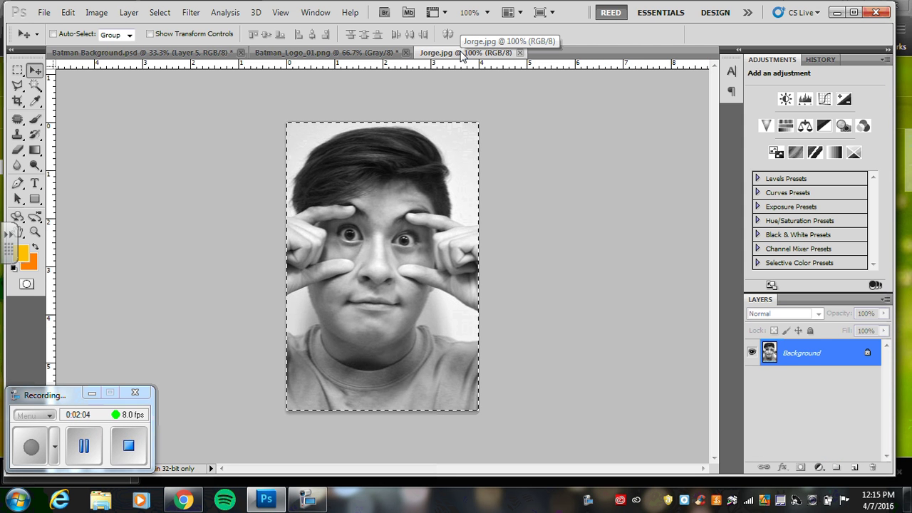
pyautogui.click(162, 53)
pyautogui.hotkey('ctrl', 'v')
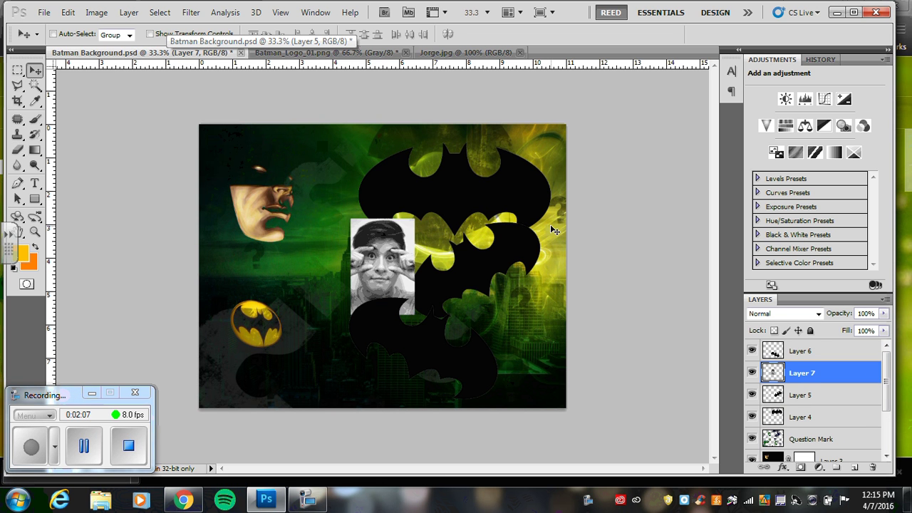
pyautogui.hotkey('ctrl', 't')
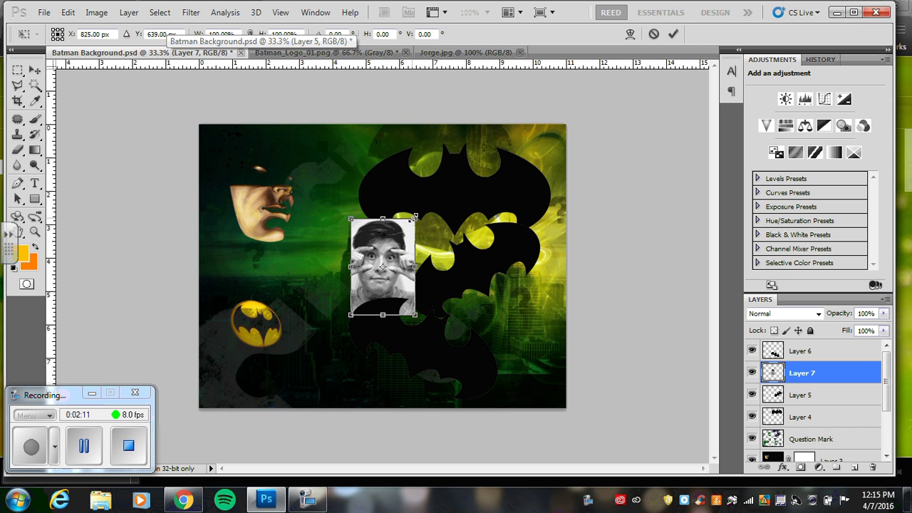
pyautogui.moveTo(415, 215); pyautogui.dragTo(629, 96)
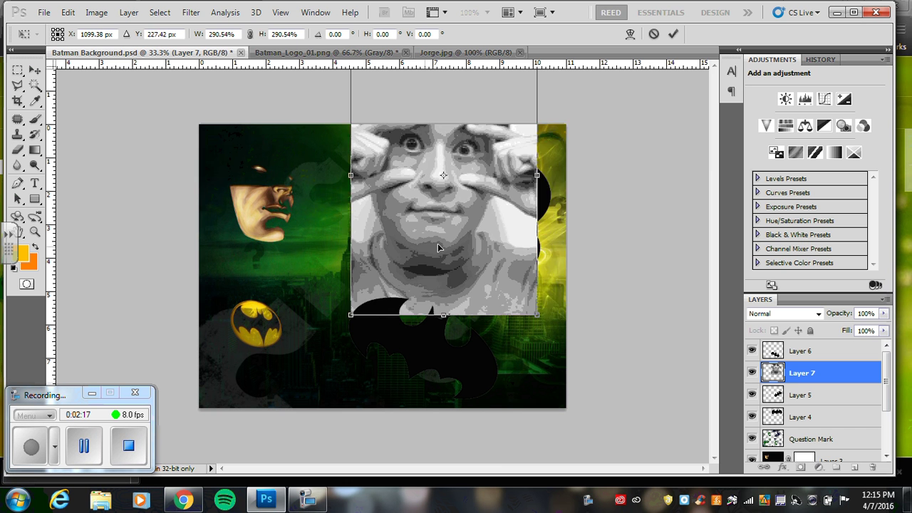
pyautogui.moveTo(438, 248); pyautogui.dragTo(429, 268)
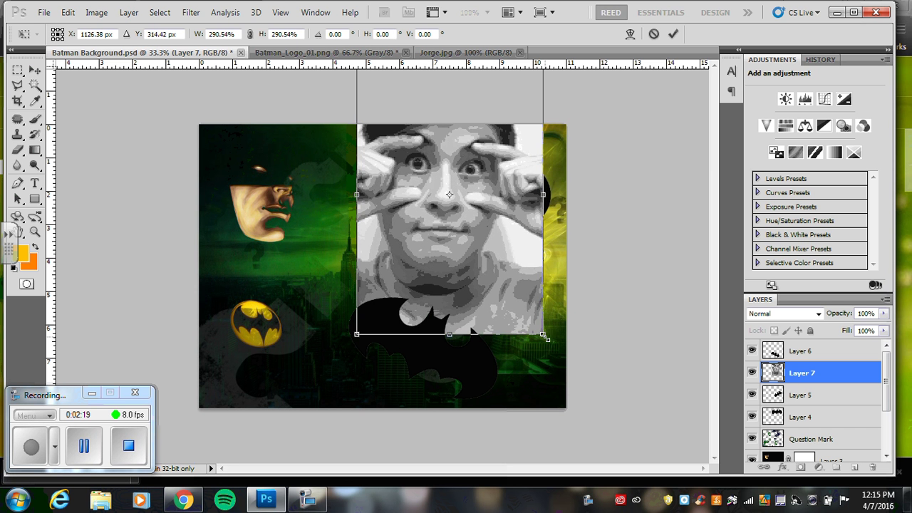
pyautogui.moveTo(544, 342); pyautogui.dragTo(559, 352)
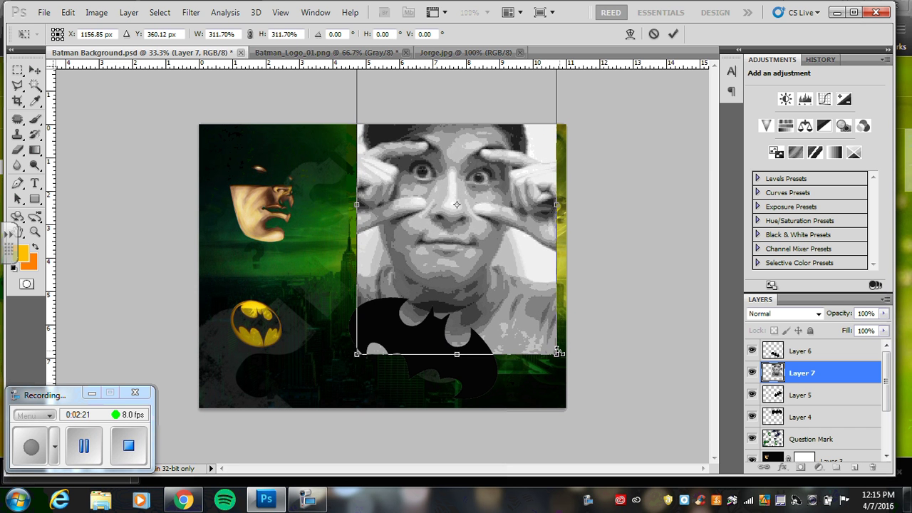
pyautogui.press('Return')
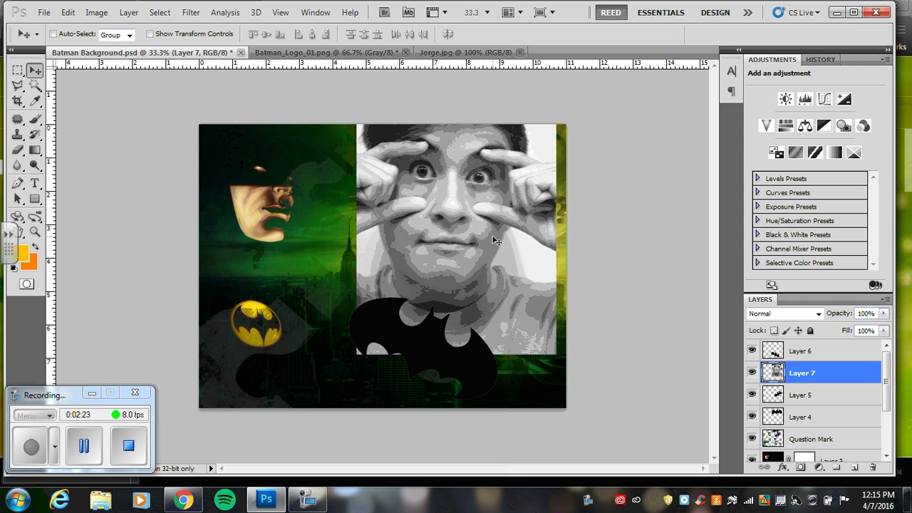
# - With the portrait hidden, quick-select the top Layer 4 bat, then reactivate and show Layer 7
pyautogui.click(752, 373)
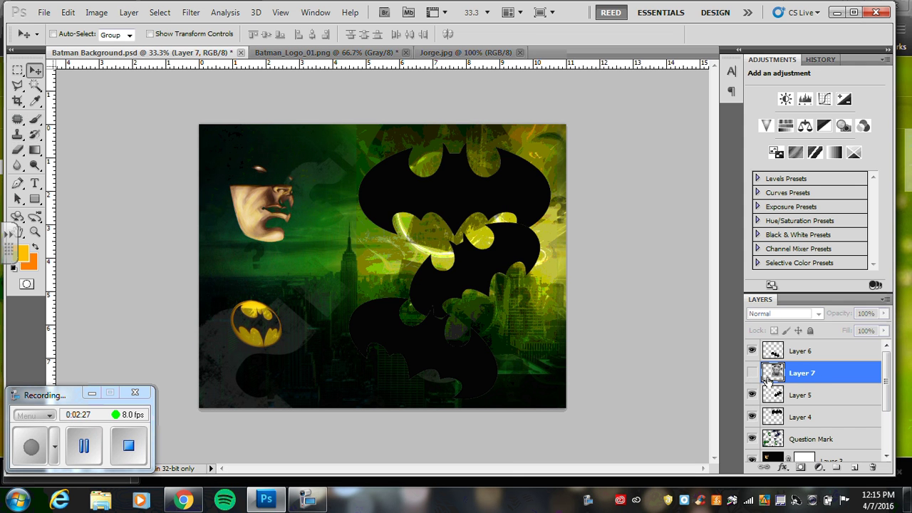
pyautogui.click(801, 419)
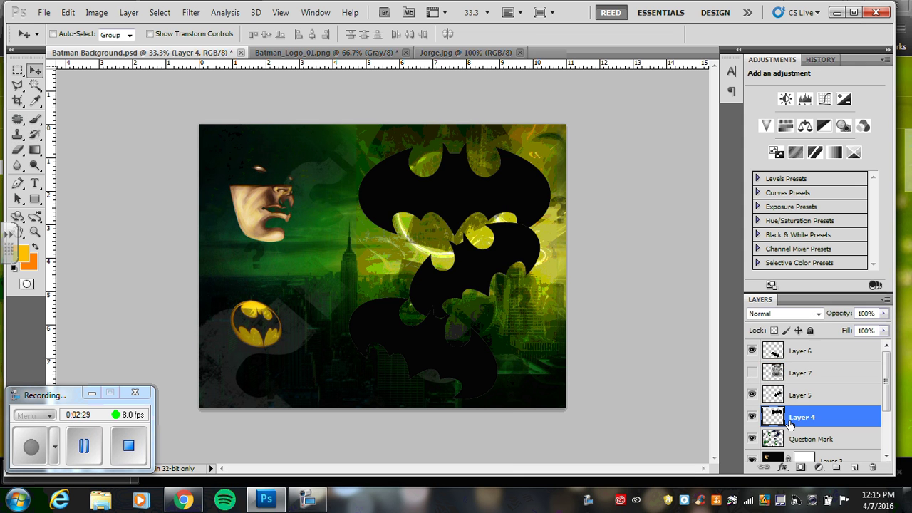
pyautogui.click(753, 416)
pyautogui.click(752, 416)
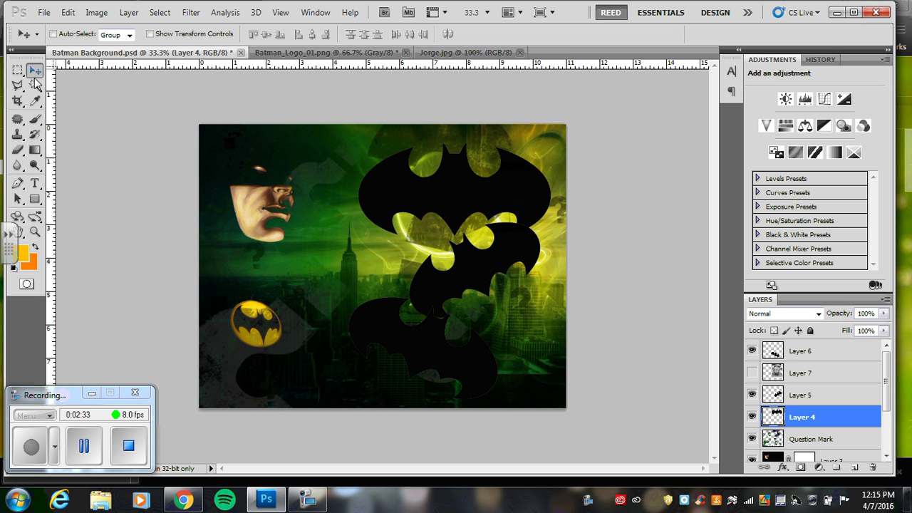
pyautogui.click(35, 85)
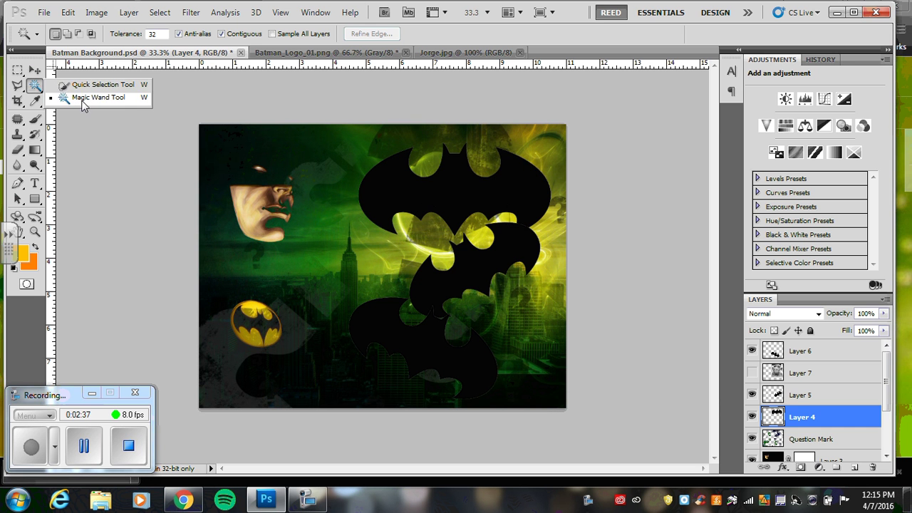
pyautogui.click(100, 84)
pyautogui.click(451, 187)
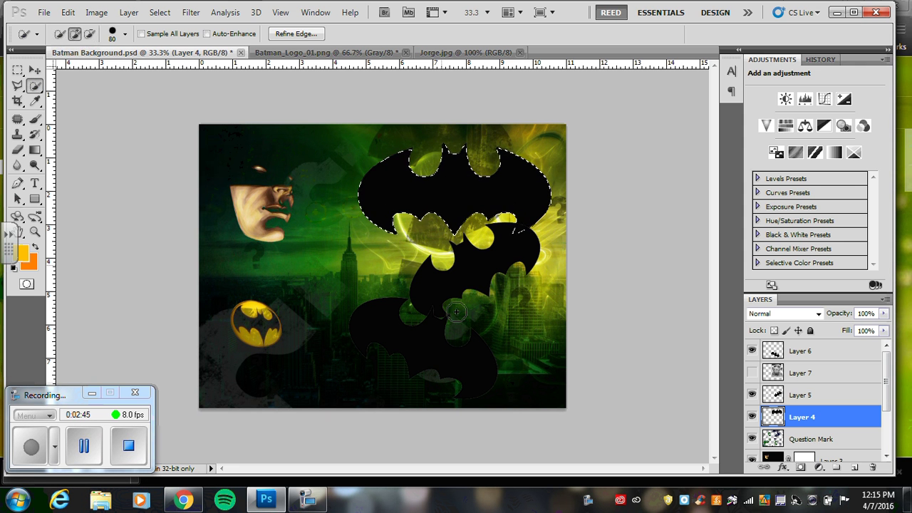
pyautogui.click(817, 374)
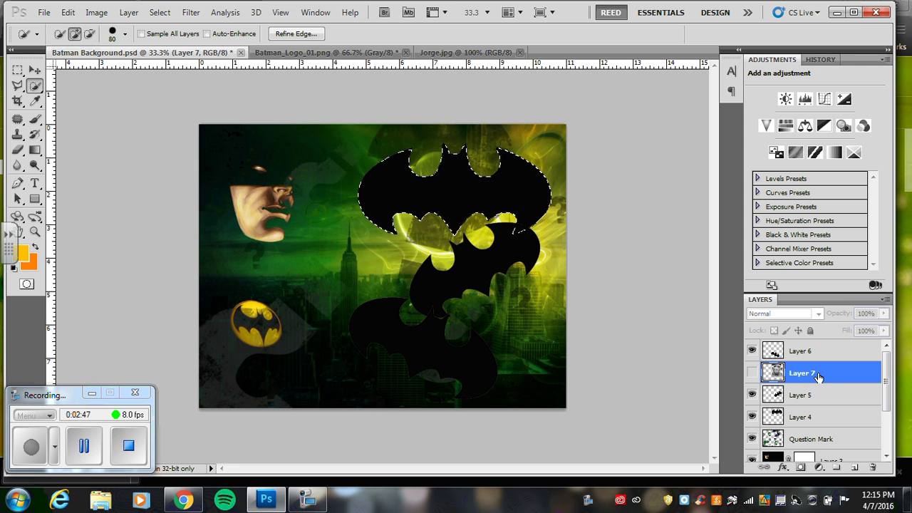
pyautogui.click(752, 372)
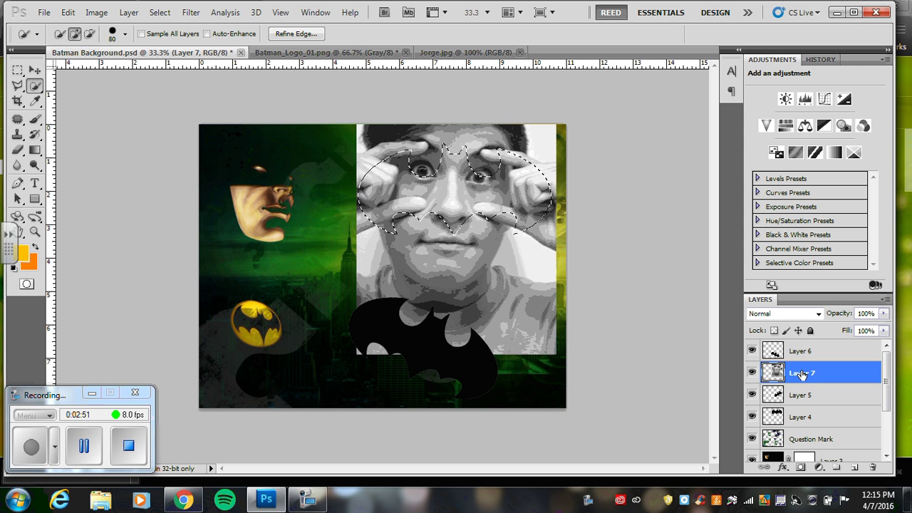
# - Mask Layer 7 to the bat selection, shift the face down inside it, and link the mask
pyautogui.click(800, 468)
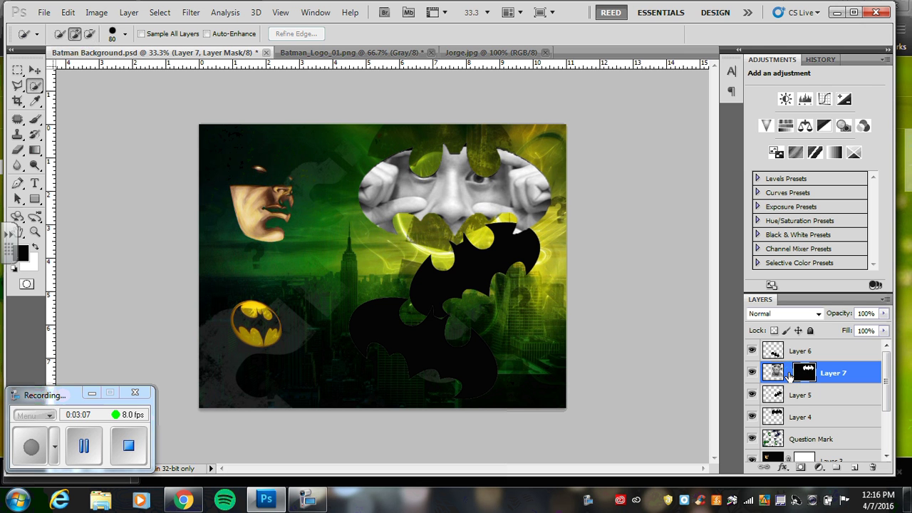
pyautogui.click(773, 373)
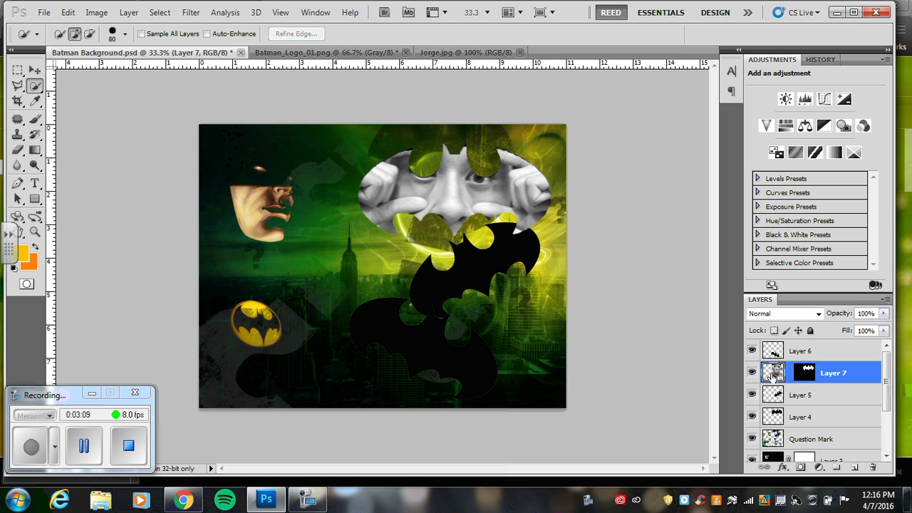
pyautogui.click(35, 70)
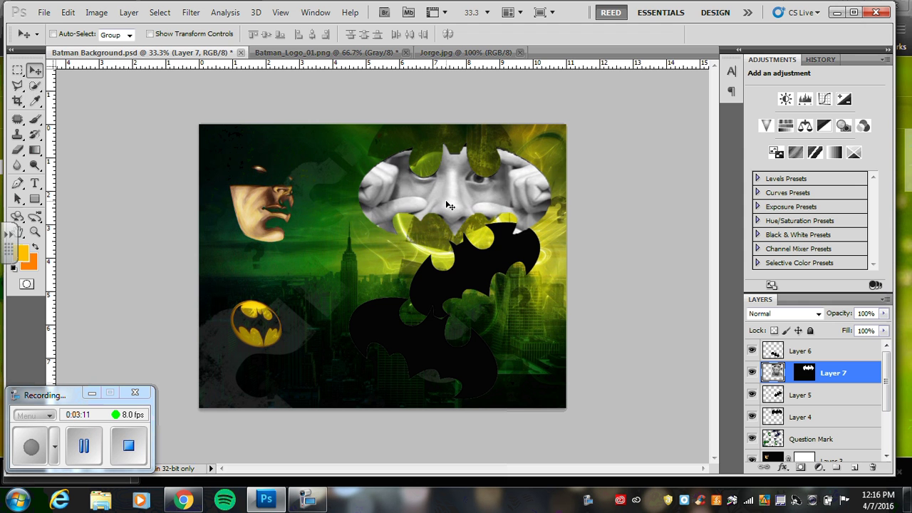
pyautogui.moveTo(449, 205); pyautogui.dragTo(450, 223)
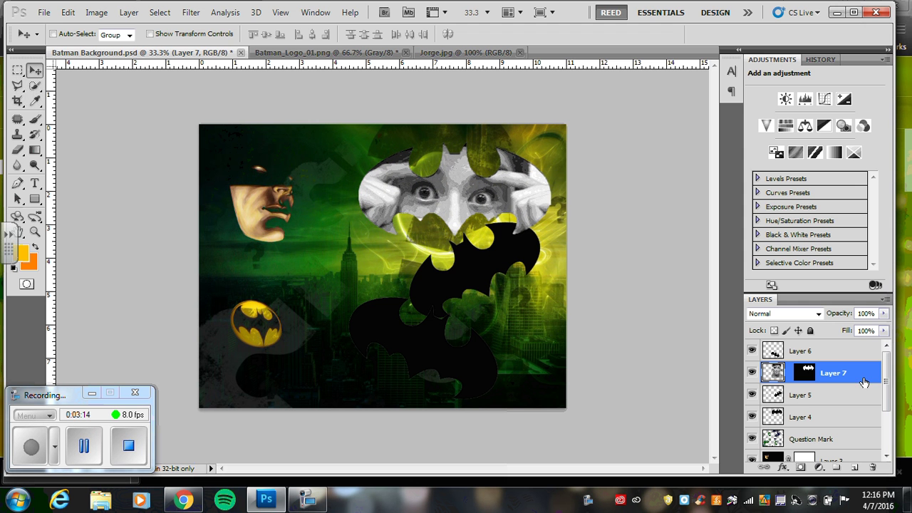
pyautogui.click(788, 373)
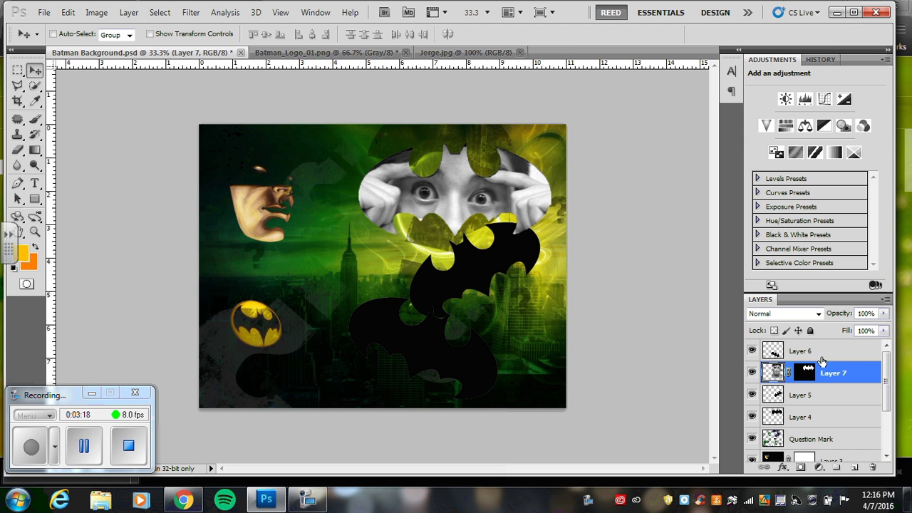
pyautogui.click(84, 445)
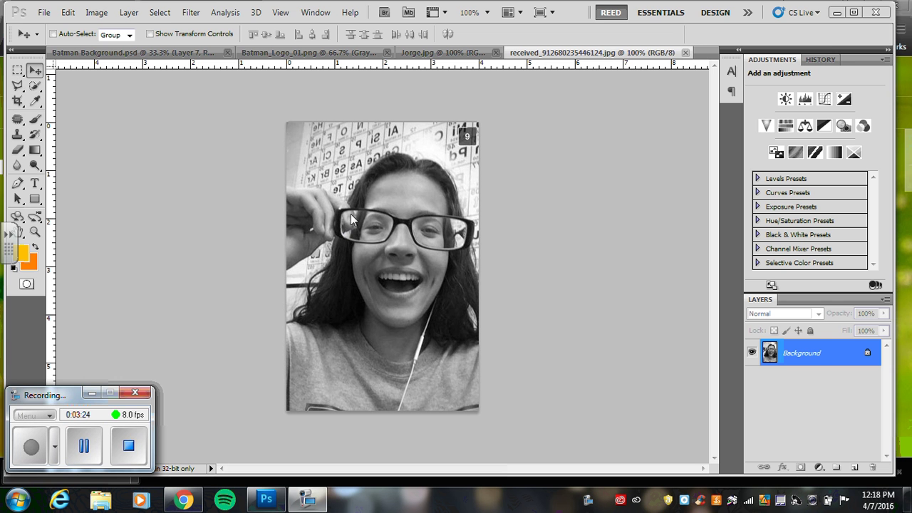
# - Select all of the girl photo and cycle through the tabs back to Batman Background.psd
pyautogui.click(218, 223)
pyautogui.hotkey('ctrl', 'a')
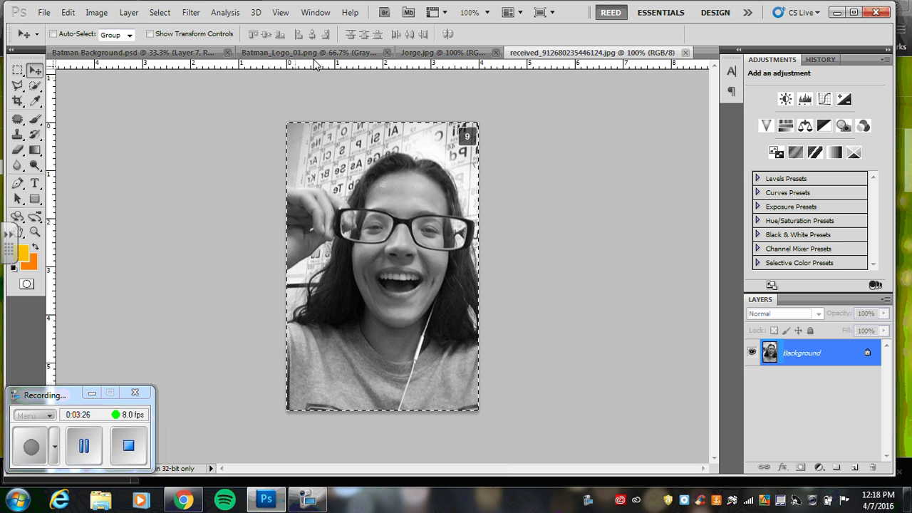
pyautogui.click(418, 57)
pyautogui.click(313, 57)
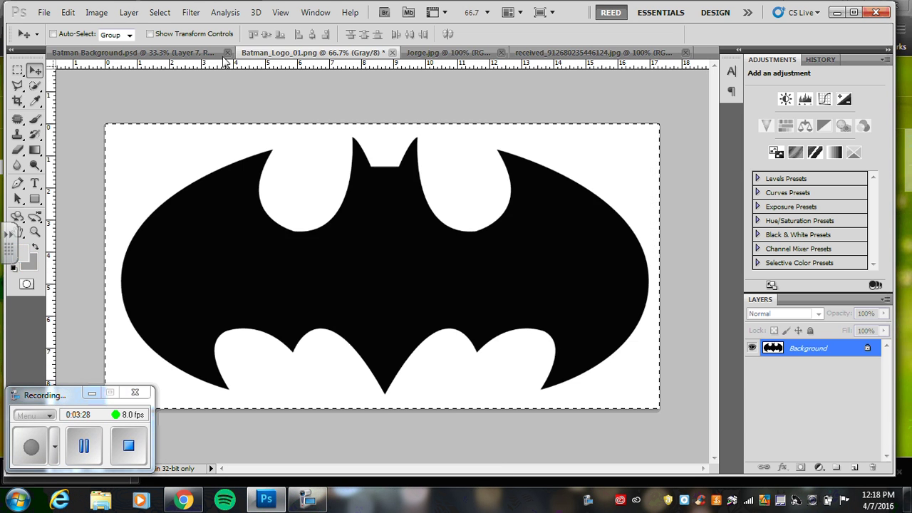
pyautogui.click(143, 56)
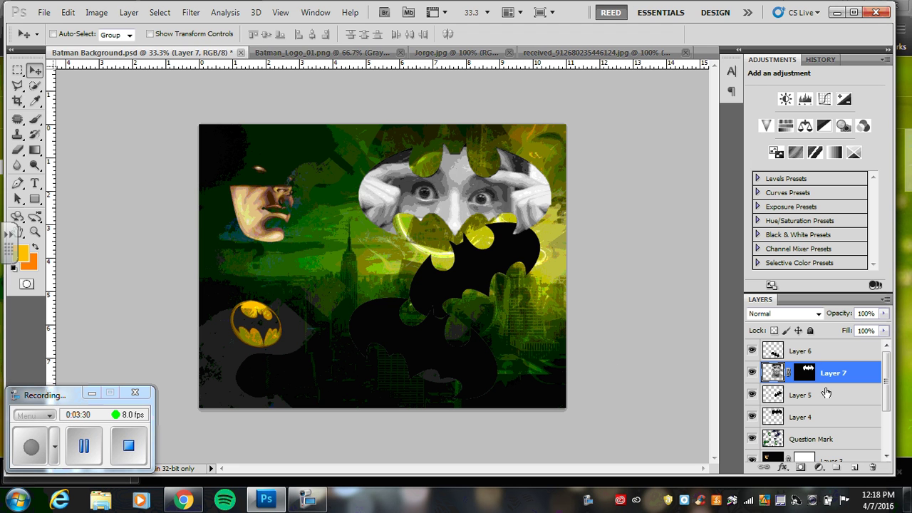
# - Paste the girl photo as Layer 8, enlarged to 237.14% and tilted -26.30° on the right
pyautogui.hotkey('ctrl', 'v')
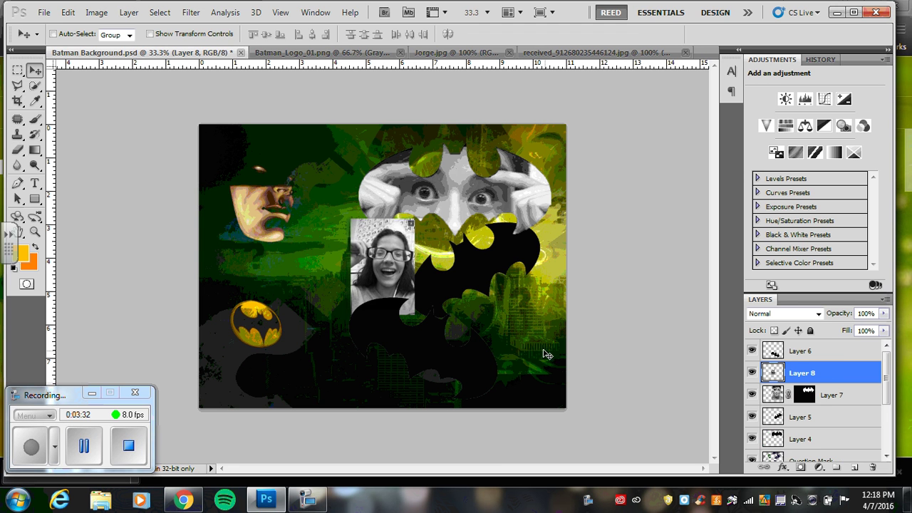
pyautogui.hotkey('ctrl', 't')
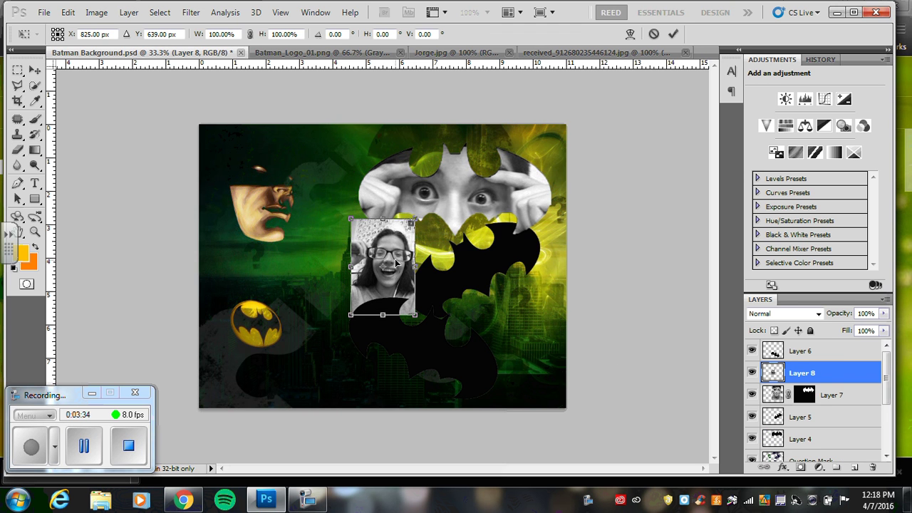
pyautogui.moveTo(412, 312); pyautogui.dragTo(471, 363)
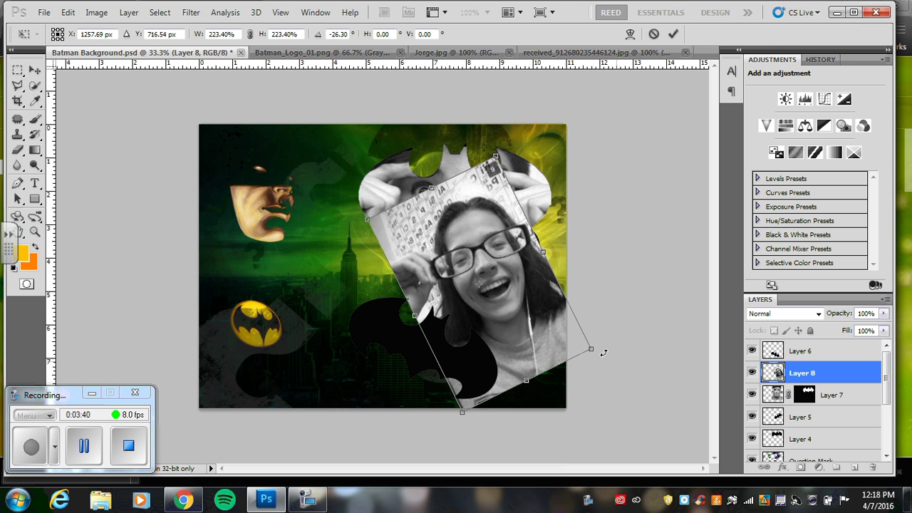
pyautogui.moveTo(594, 350); pyautogui.dragTo(607, 356)
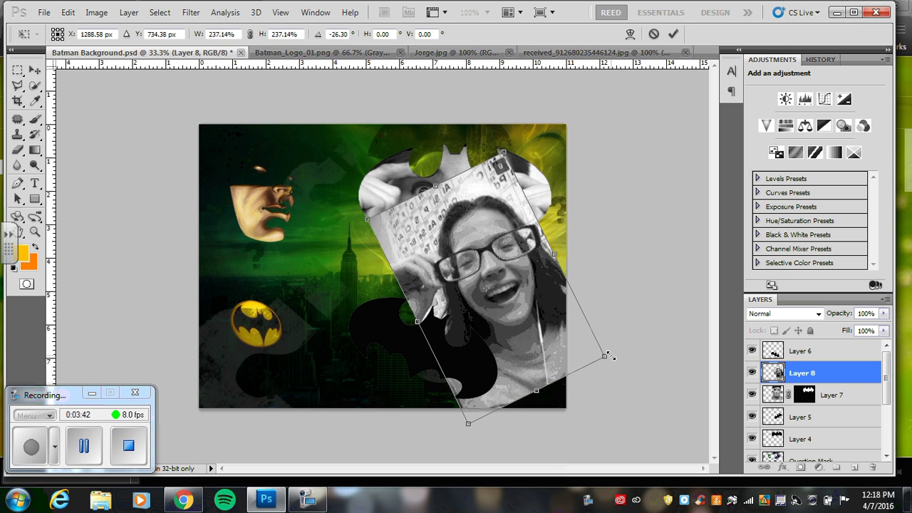
pyautogui.press('Return')
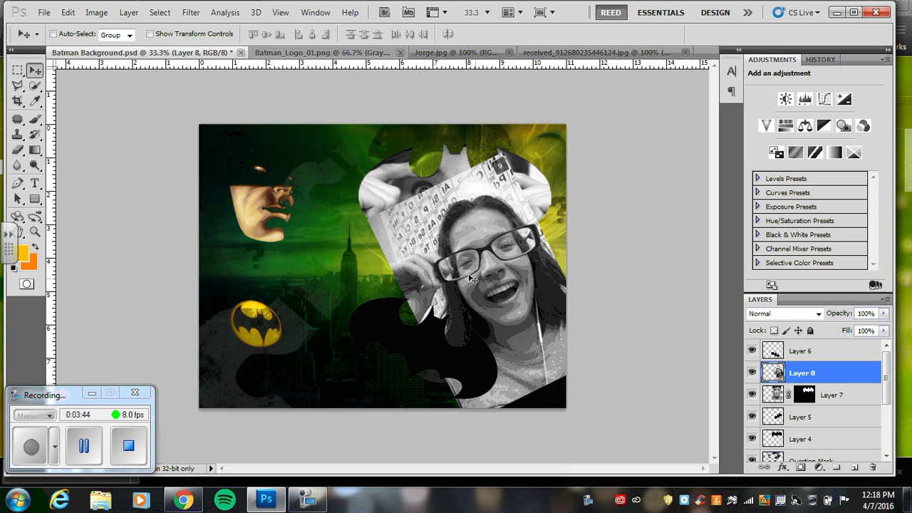
# - Hide the girl photo, make Layer 5 active, and discard a rough quick selection of its bat
pyautogui.click(751, 372)
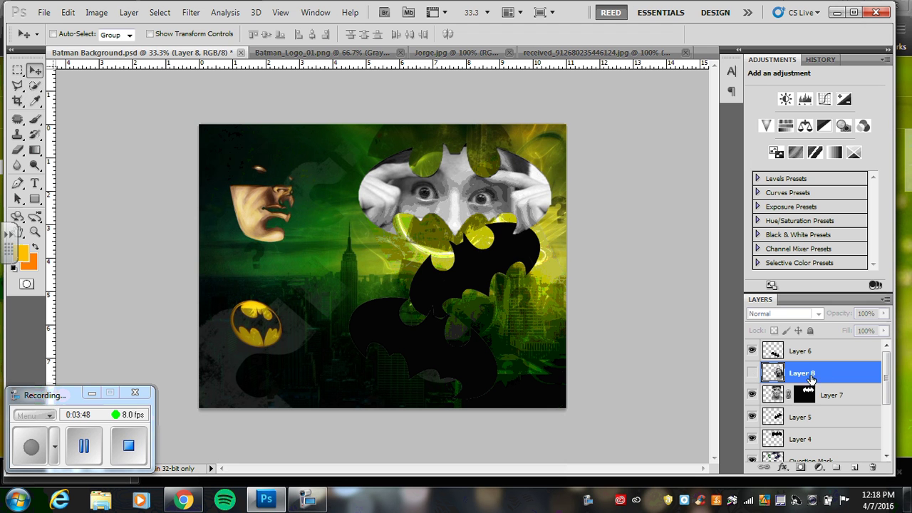
pyautogui.click(795, 419)
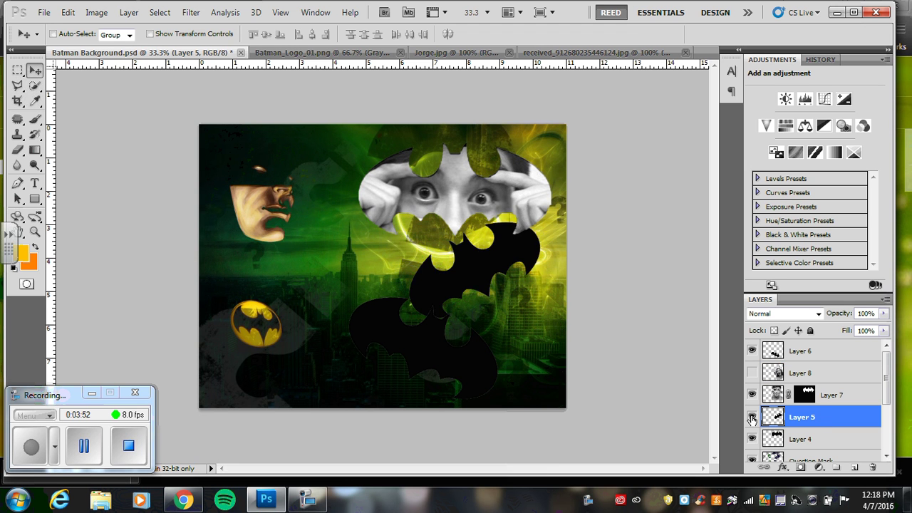
pyautogui.hotkey('shift', '+')
pyautogui.hotkey('shift', '-')
pyautogui.click(35, 85)
pyautogui.click(469, 268)
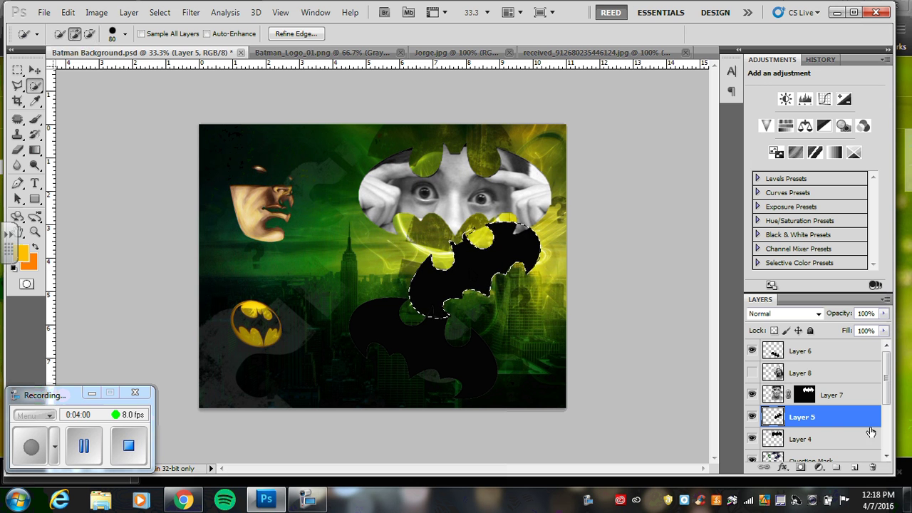
pyautogui.hotkey('ctrl', 'd')
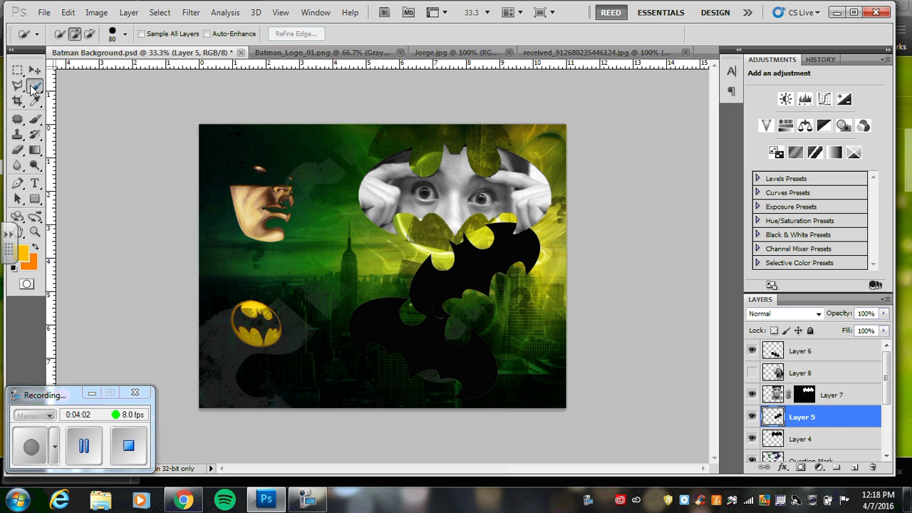
# - Magic Wand-select the middle bat shape, then make Layer 8 active and visible again
pyautogui.moveTo(35, 85); pyautogui.dragTo(71, 98)
pyautogui.click(476, 270)
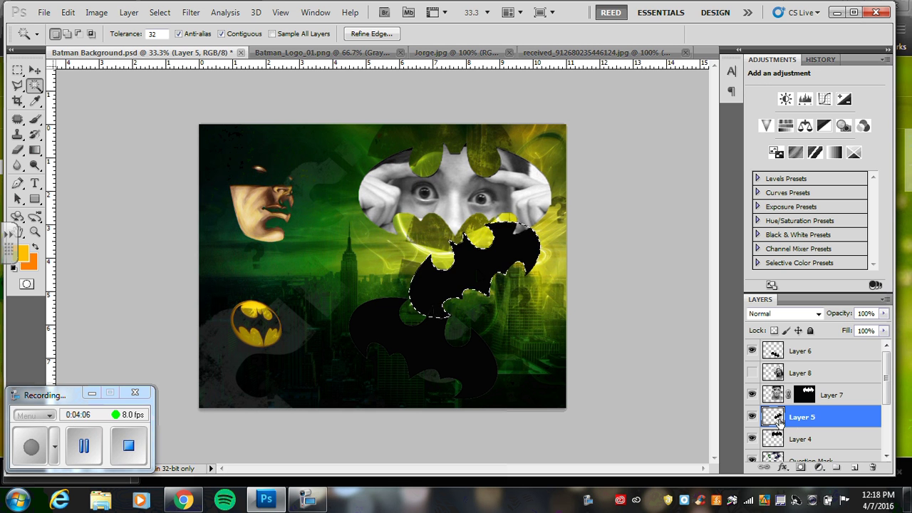
pyautogui.click(803, 374)
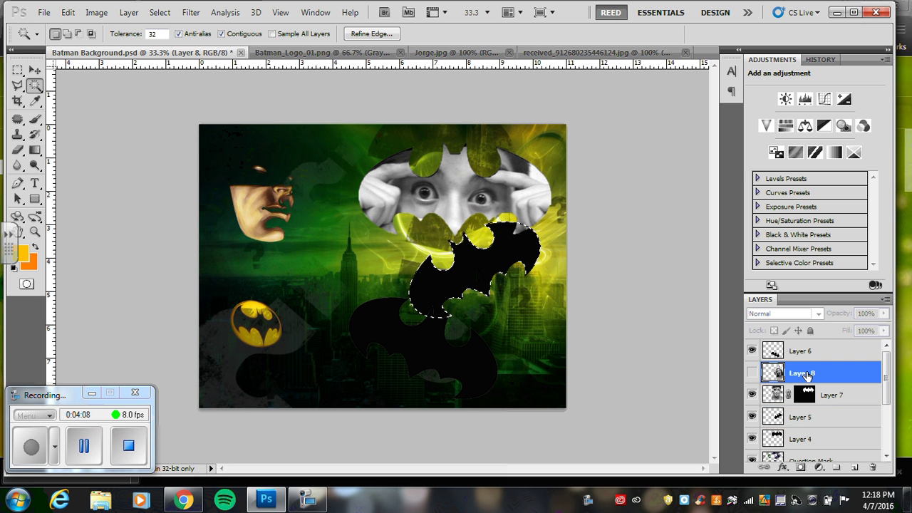
pyautogui.click(751, 372)
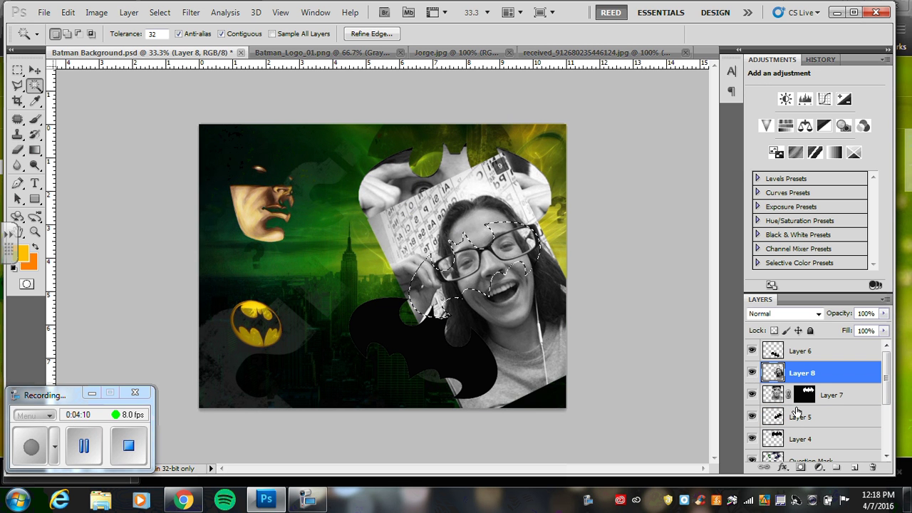
# - Mask Layer 8 to the middle bat, unlink the mask, and shift the girl's photo down-left to show her face
pyautogui.click(799, 468)
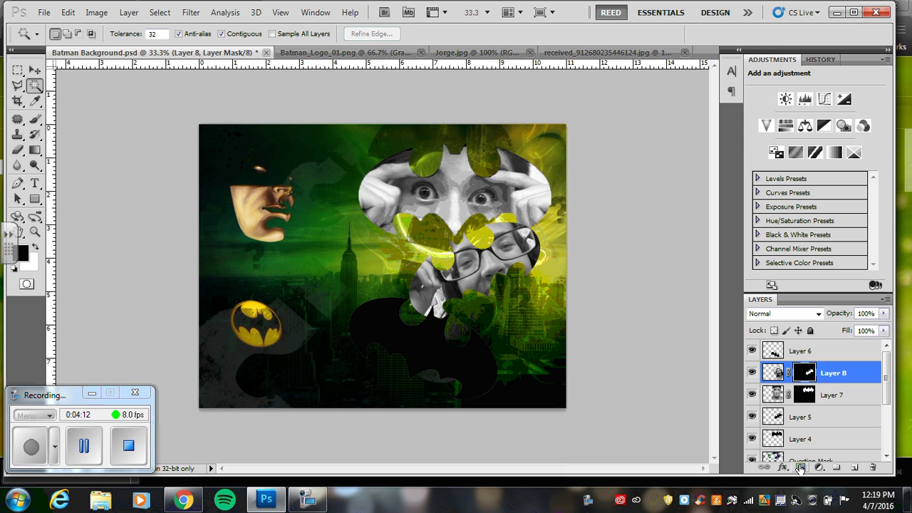
pyautogui.click(789, 373)
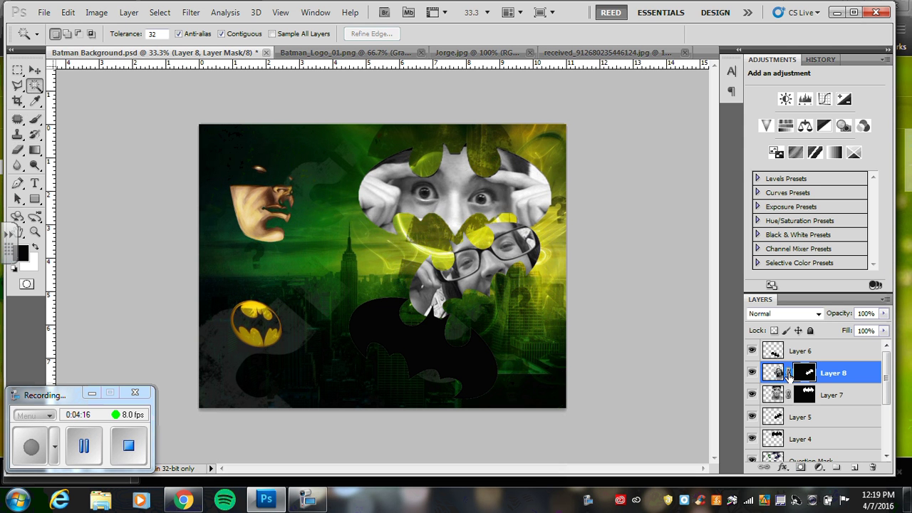
pyautogui.click(775, 373)
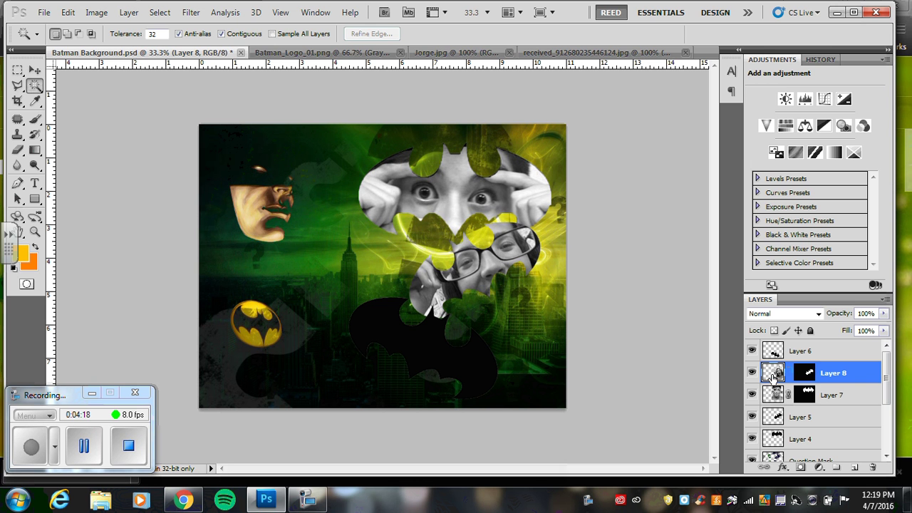
pyautogui.click(34, 70)
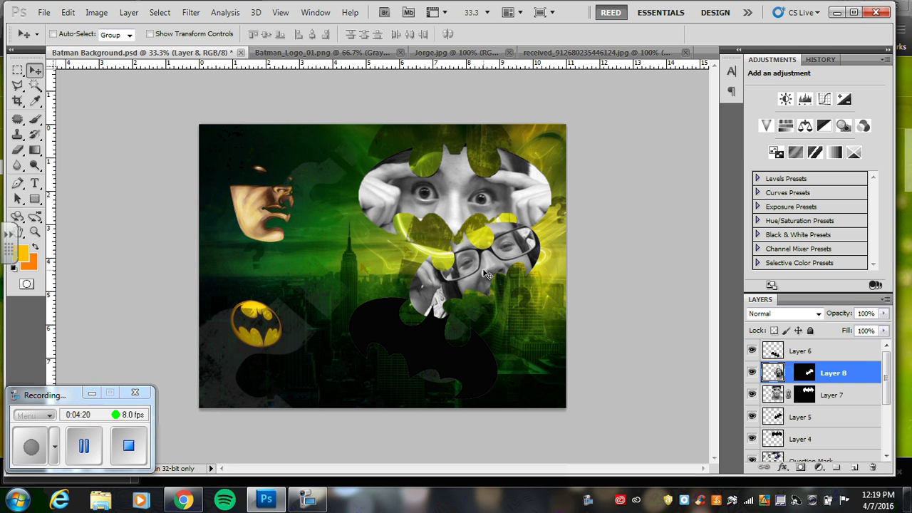
pyautogui.moveTo(490, 269)
pyautogui.mouseDown()
pyautogui.moveTo(477, 282)
pyautogui.moveTo(456, 251)
pyautogui.moveTo(482, 283)
pyautogui.mouseUp()
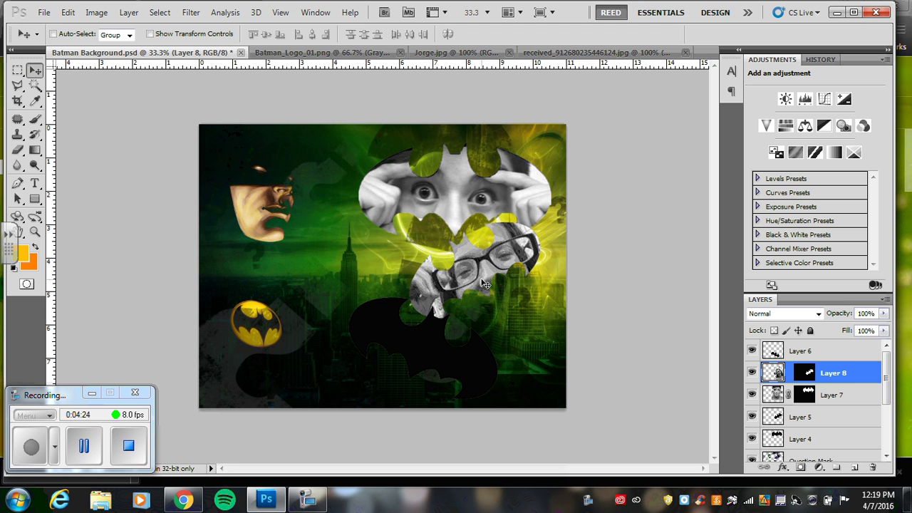
pyautogui.click(803, 418)
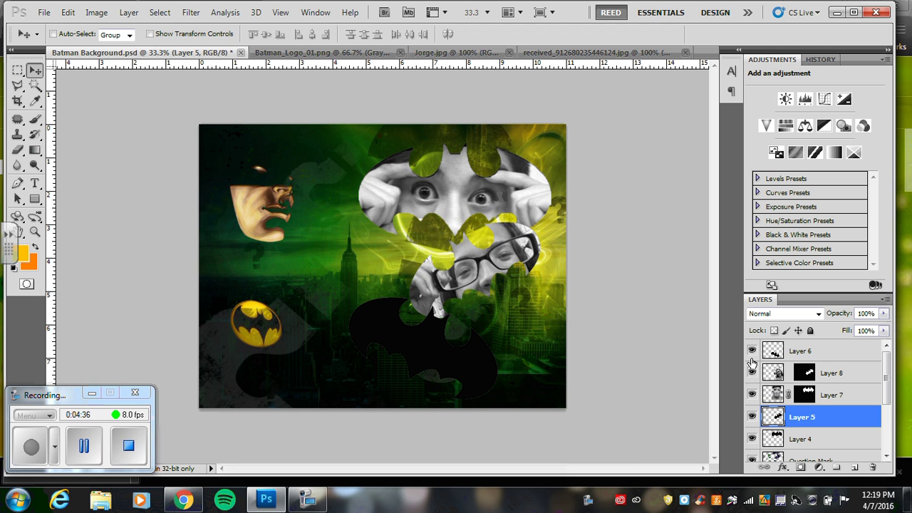
# - Hide Layers 8, 7, 5 and 4 and paste the frame image into Batman Background
pyautogui.moveTo(754, 356); pyautogui.dragTo(753, 445)
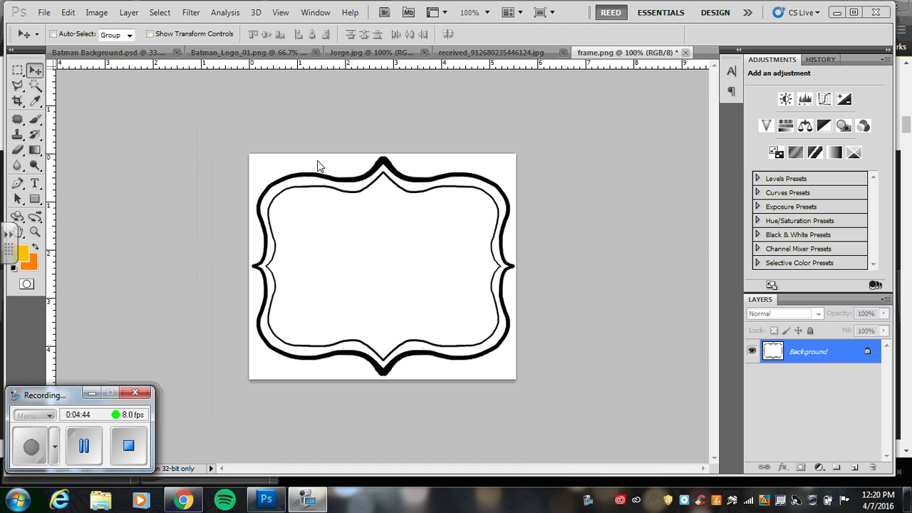
pyautogui.hotkey('ctrl', 'a')
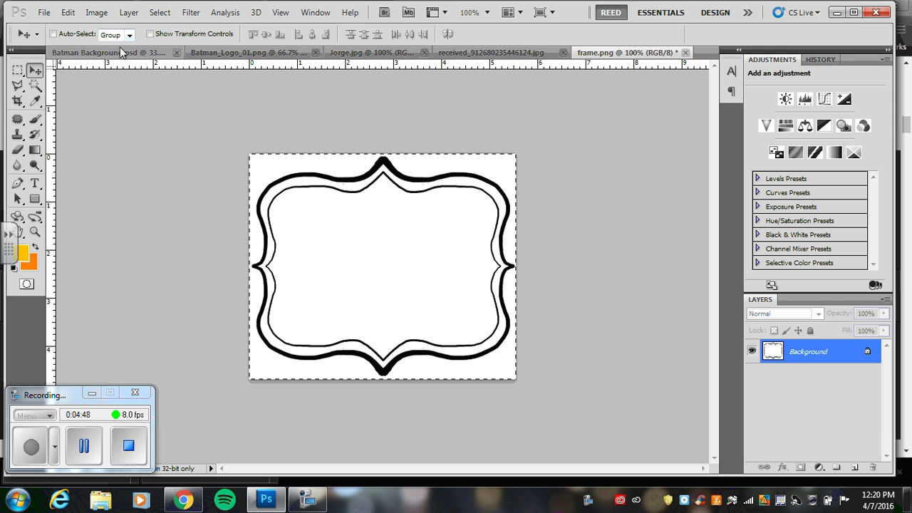
pyautogui.click(143, 53)
pyautogui.hotkey('ctrl', 'v')
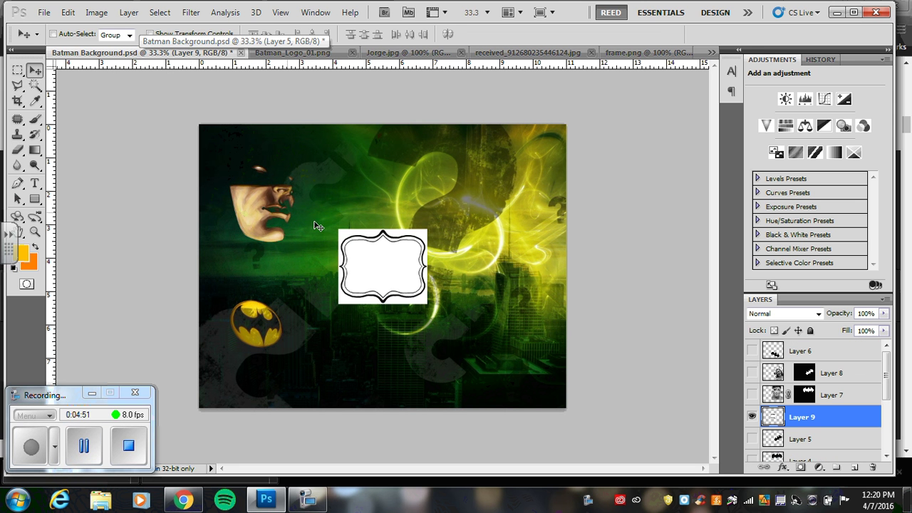
# - Enlarge the frame to about 156%, tilt it about 16° clockwise, and place it at upper right
pyautogui.hotkey('ctrl', 't')
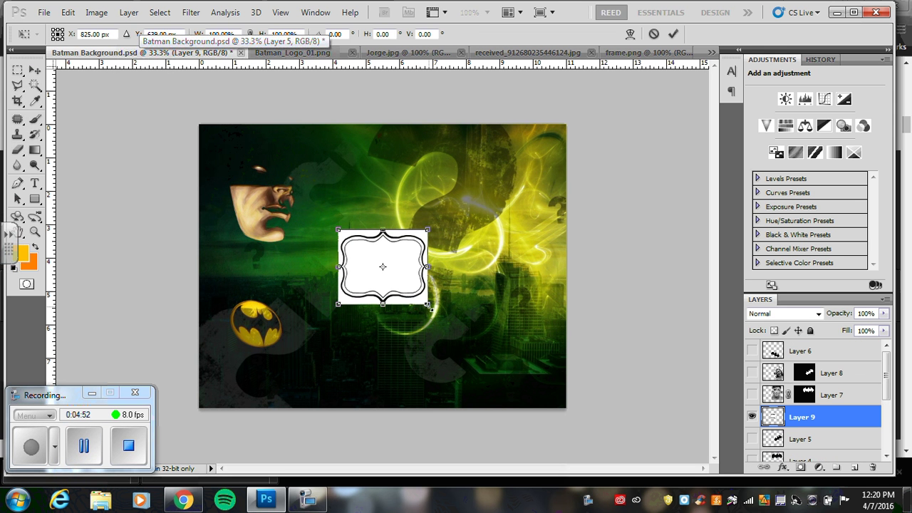
pyautogui.moveTo(428, 303); pyautogui.dragTo(477, 347)
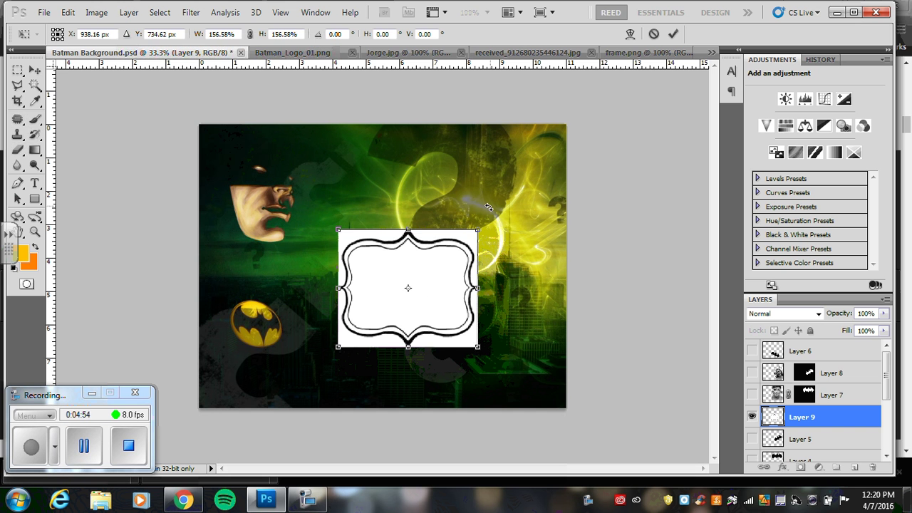
pyautogui.moveTo(491, 210); pyautogui.dragTo(508, 234)
pyautogui.moveTo(447, 282); pyautogui.dragTo(503, 203)
pyautogui.press('Return')
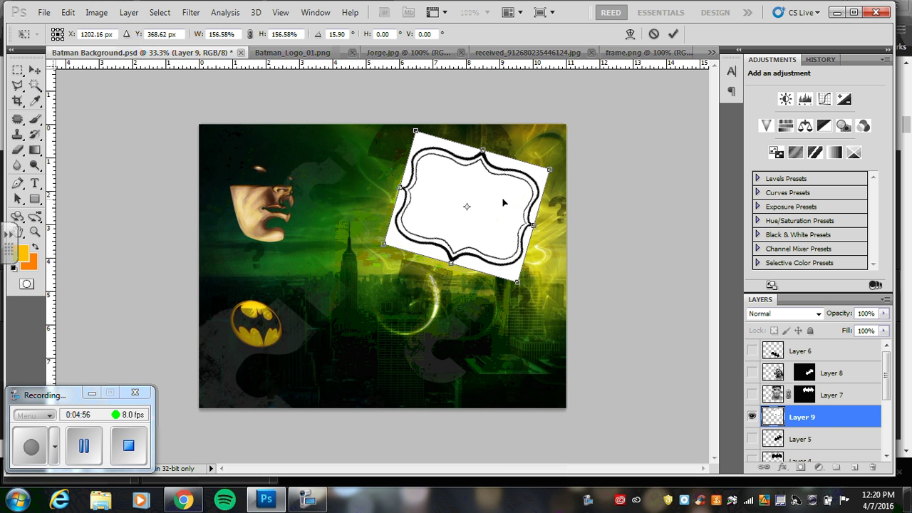
# - Delete the white inside and around the frame with the Magic Wand, deselect, and bring up Jorge.jpg
pyautogui.click(34, 85)
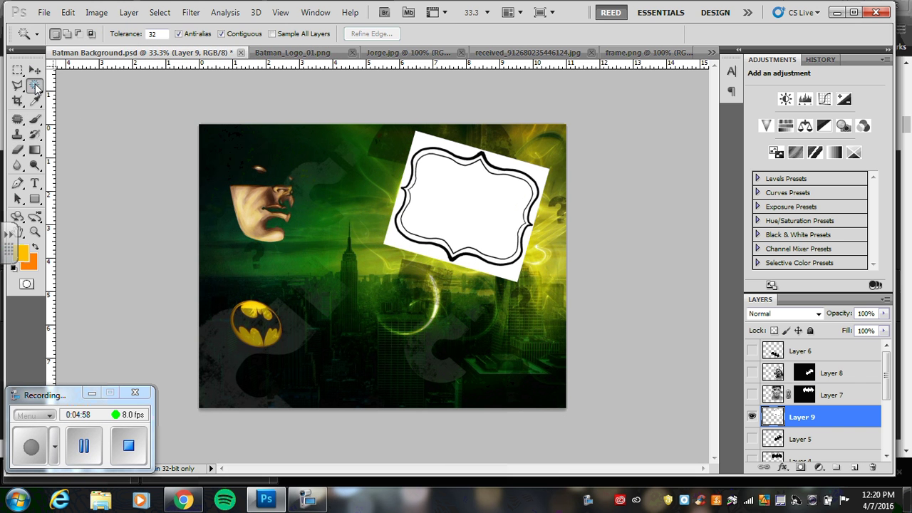
pyautogui.click(472, 216)
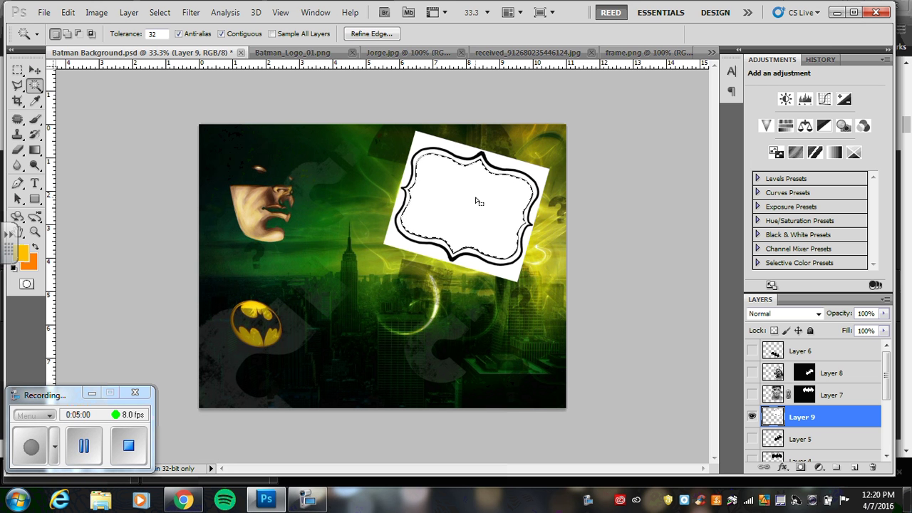
pyautogui.press('Delete')
pyautogui.click(539, 178)
pyautogui.press('Delete')
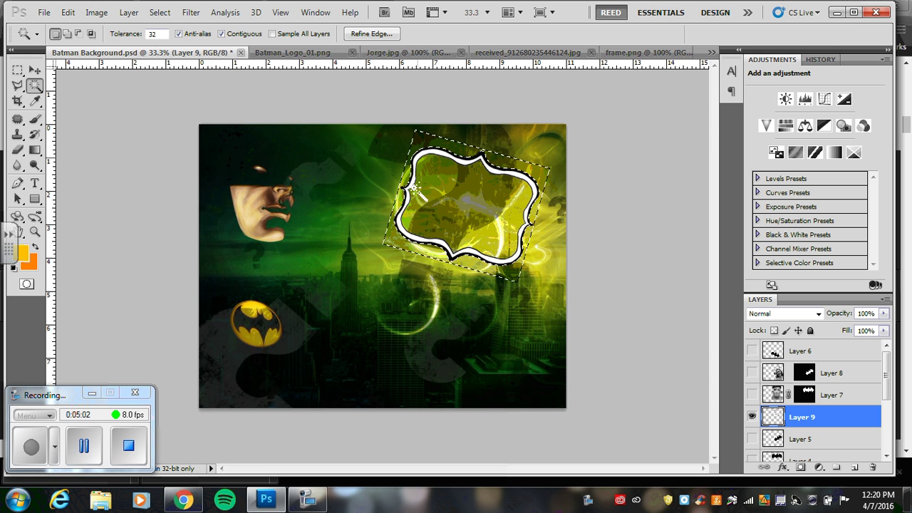
pyautogui.hotkey('ctrl', 'd')
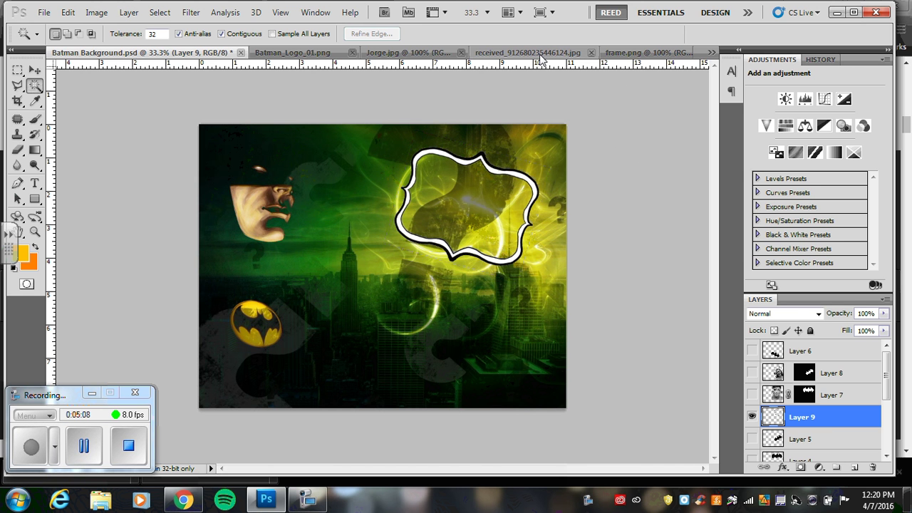
pyautogui.click(421, 54)
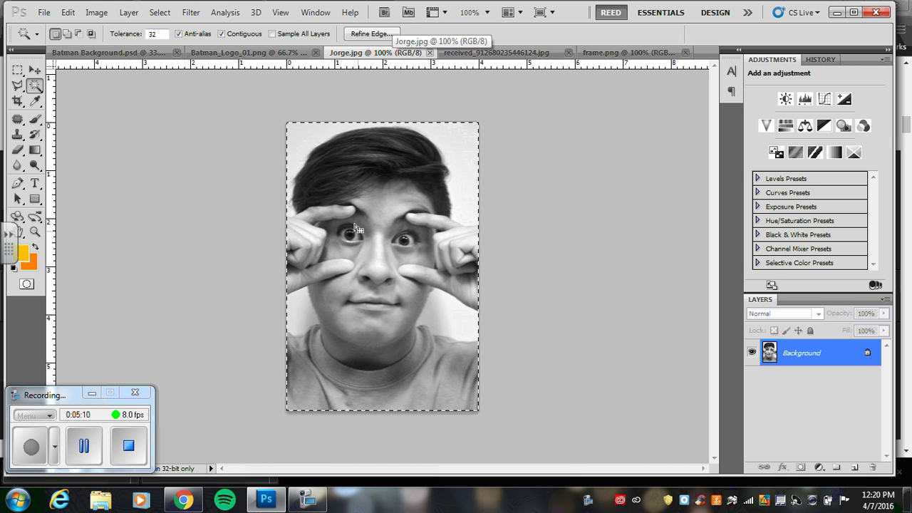
# - Paste the Jorge portrait as Layer 10, scaled to 233% and rotated 21.47° over the upper-right frame
pyautogui.click(99, 53)
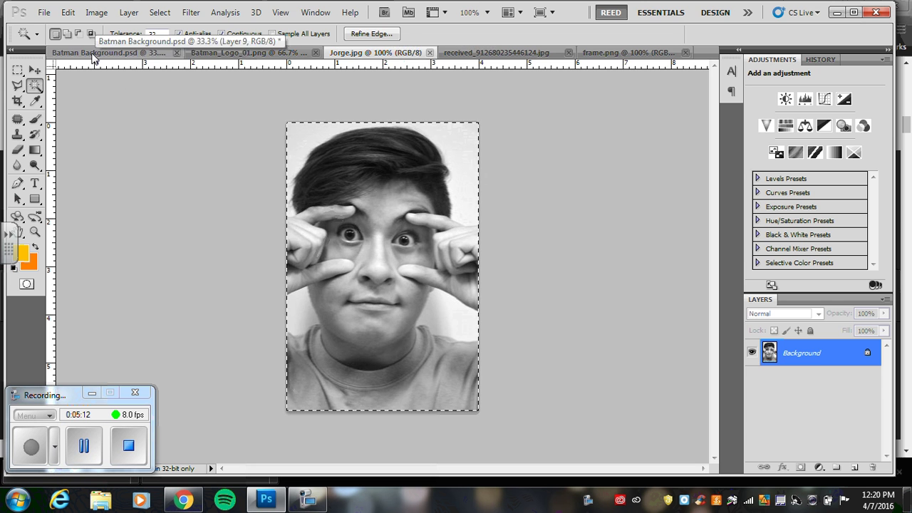
pyautogui.hotkey('ctrl', 'v')
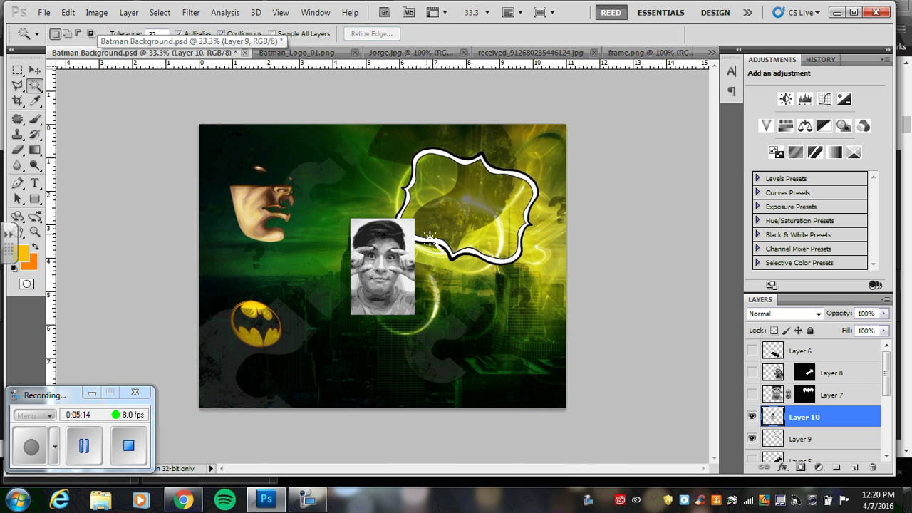
pyautogui.hotkey('ctrl', 't')
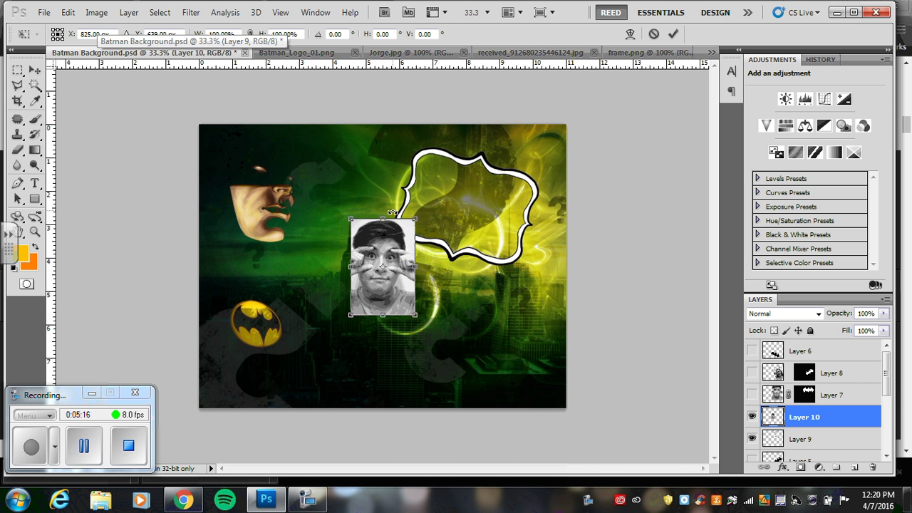
pyautogui.moveTo(419, 212); pyautogui.dragTo(464, 171)
pyautogui.moveTo(483, 137); pyautogui.dragTo(506, 175)
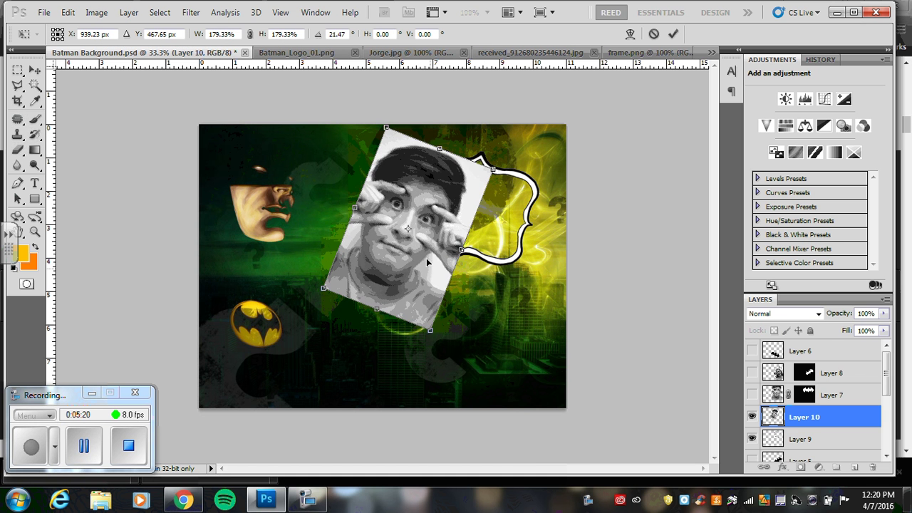
pyautogui.moveTo(403, 233); pyautogui.dragTo(441, 222)
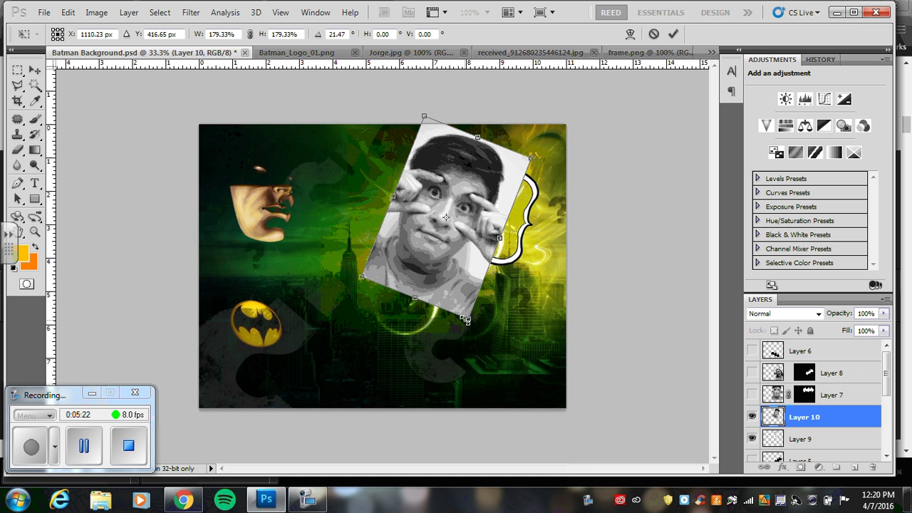
pyautogui.moveTo(465, 321); pyautogui.dragTo(504, 377)
pyautogui.moveTo(464, 323); pyautogui.dragTo(472, 304)
pyautogui.press('Return')
pyautogui.press('w')
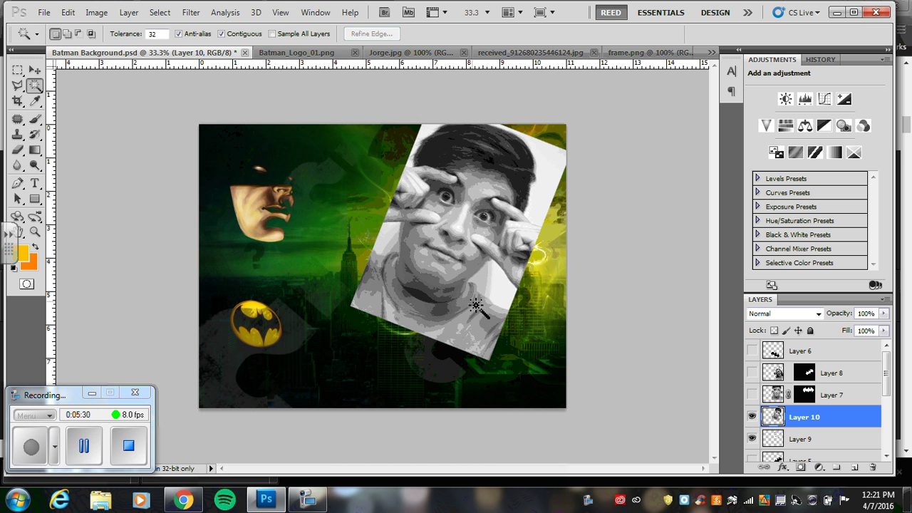
# - Quick-select the opening inside the Layer 9 frame and apply it as a mask on Layer 10
pyautogui.click(752, 417)
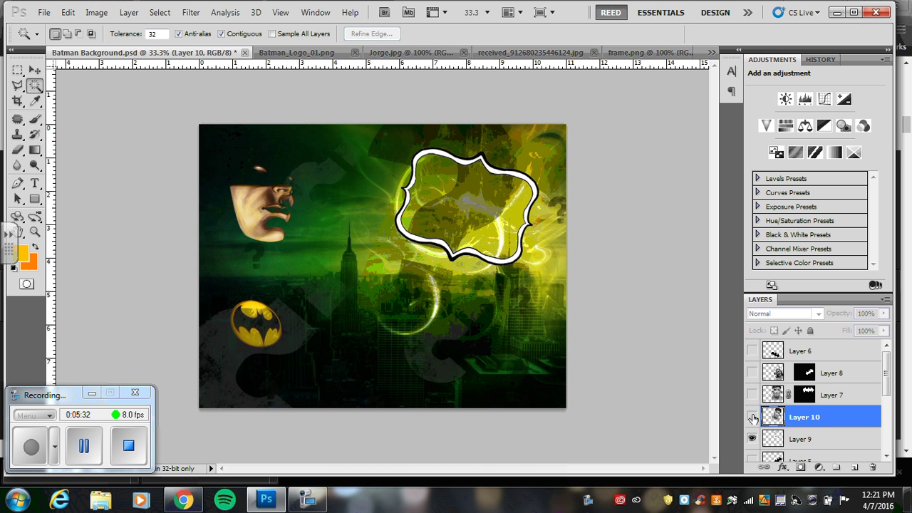
pyautogui.click(818, 440)
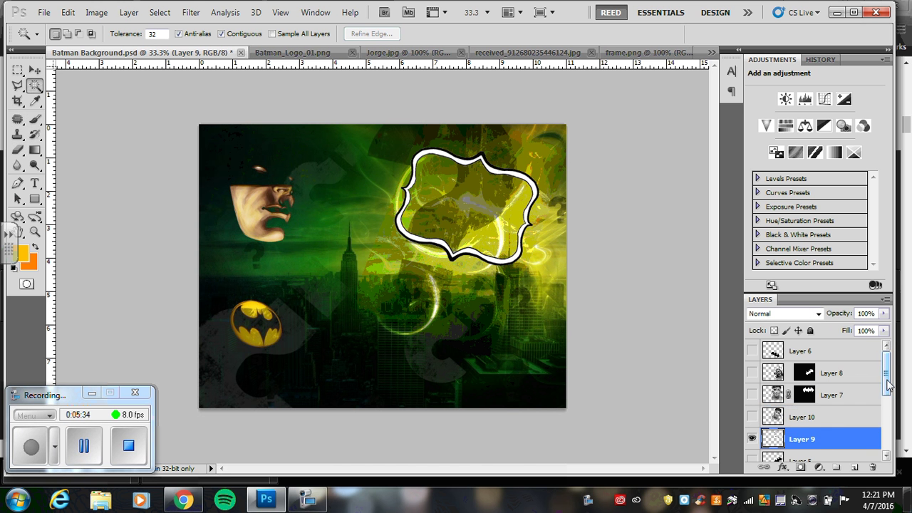
pyautogui.scroll(-3, 815, 428)
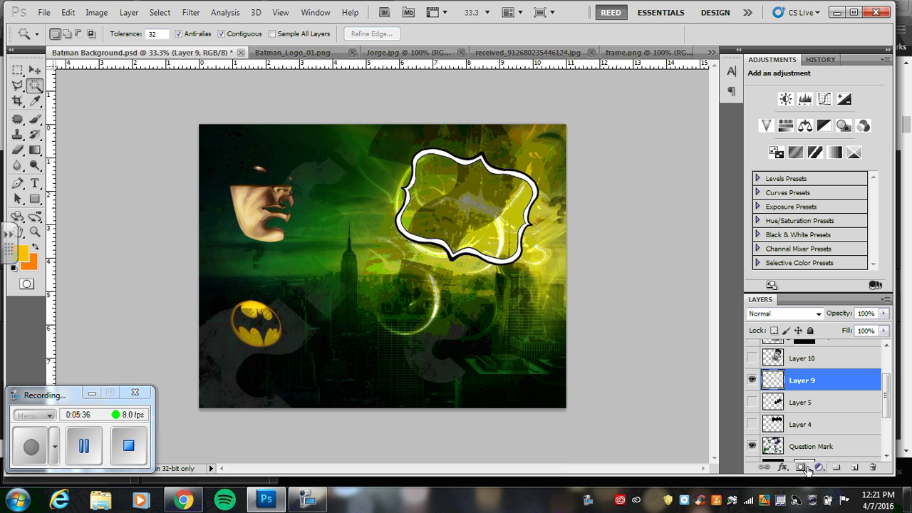
pyautogui.rightClick(35, 86)
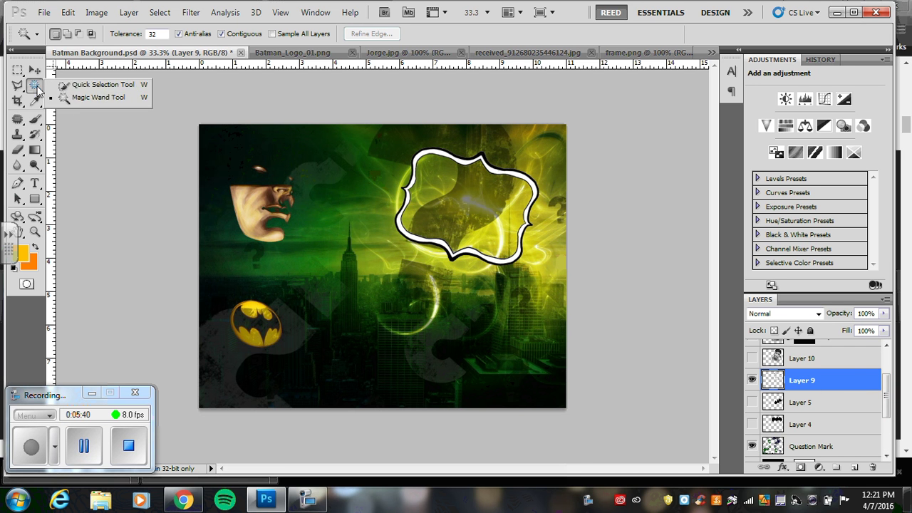
pyautogui.click(80, 84)
pyautogui.click(470, 213)
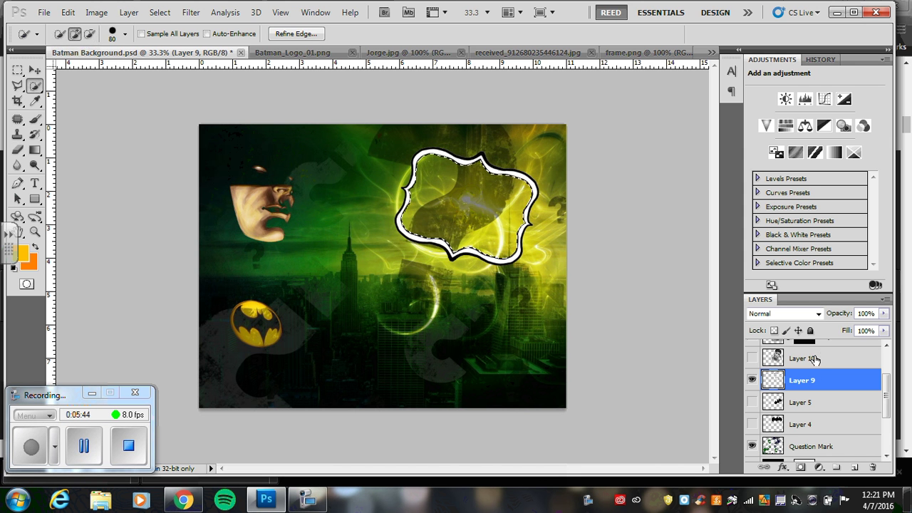
pyautogui.click(790, 358)
pyautogui.click(752, 358)
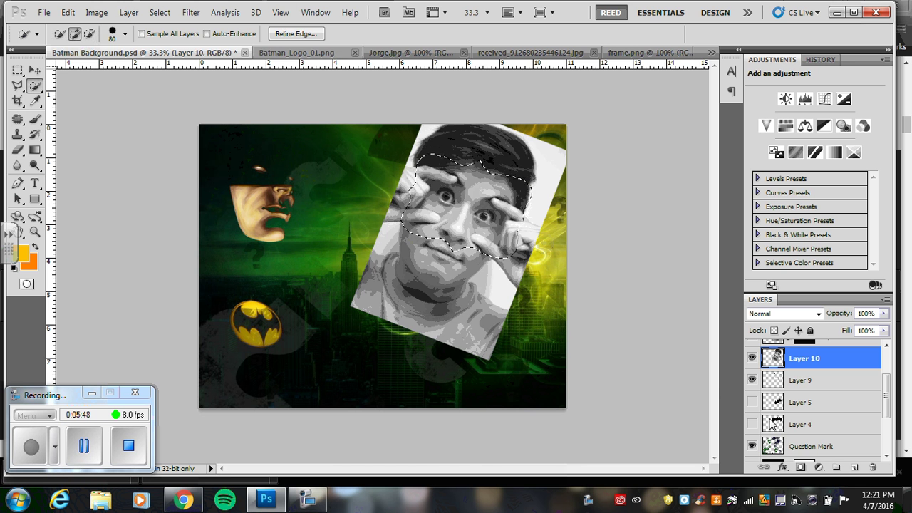
pyautogui.click(801, 467)
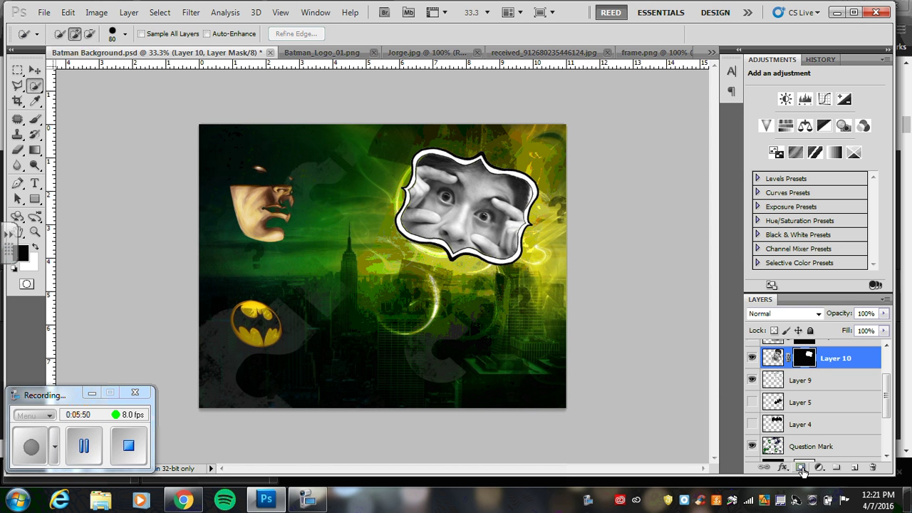
# - Move Jorge's photo up and slightly right inside Layer 10's mask to centre his face
pyautogui.click(775, 359)
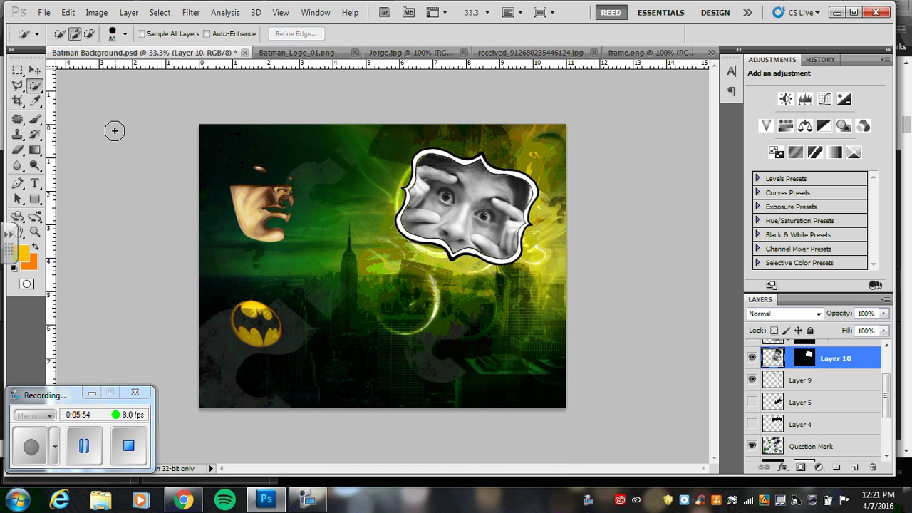
pyautogui.click(35, 71)
pyautogui.moveTo(460, 198); pyautogui.dragTo(471, 183)
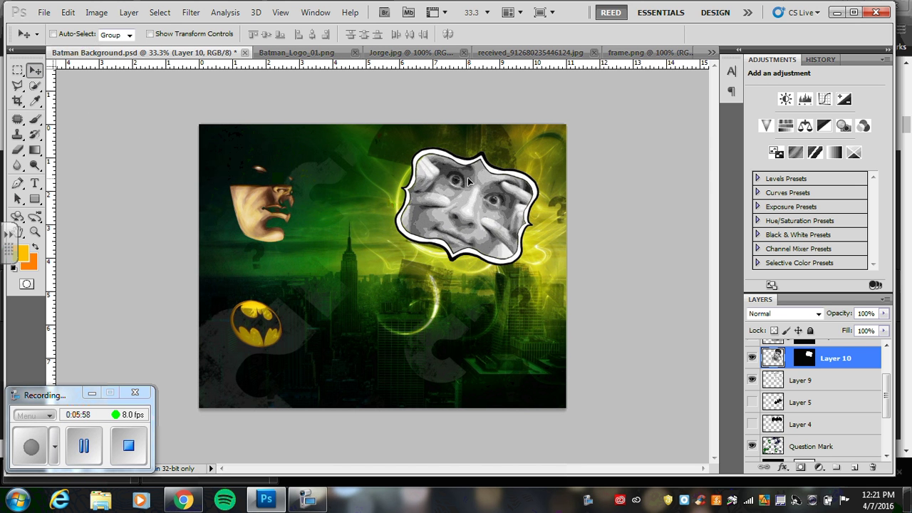